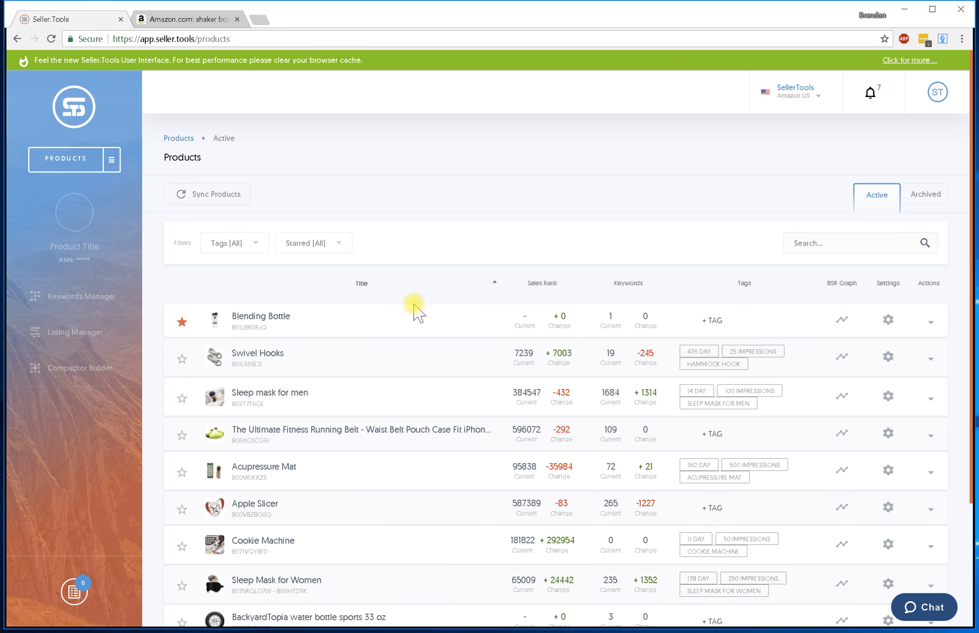
- Save the Blending Bottle product's settings with Generate Keyword Suggestions disabled and the product status active
click(888, 320)
click(327, 271)
click(316, 270)
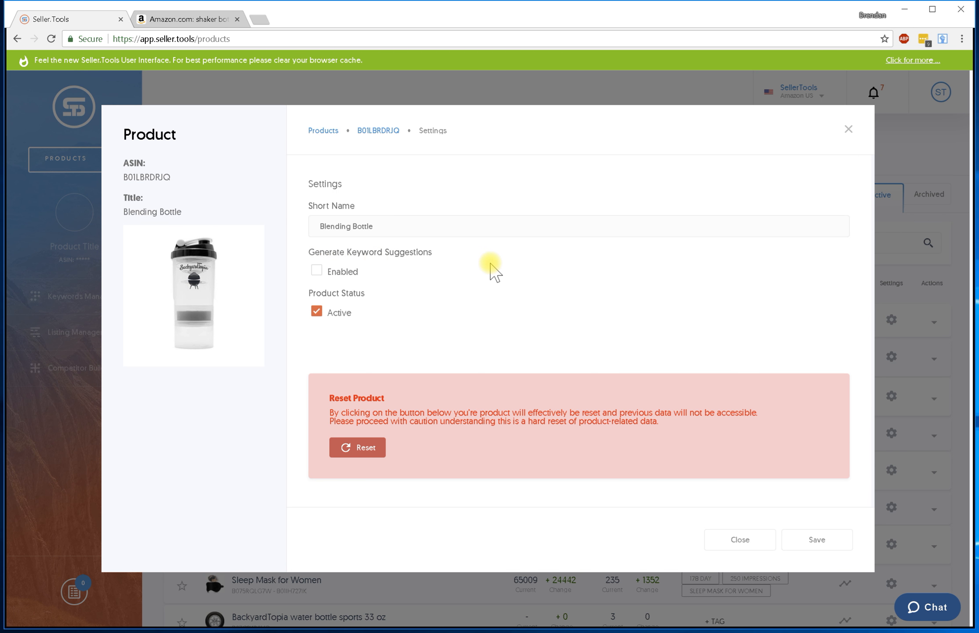
drag(310, 254, 443, 257)
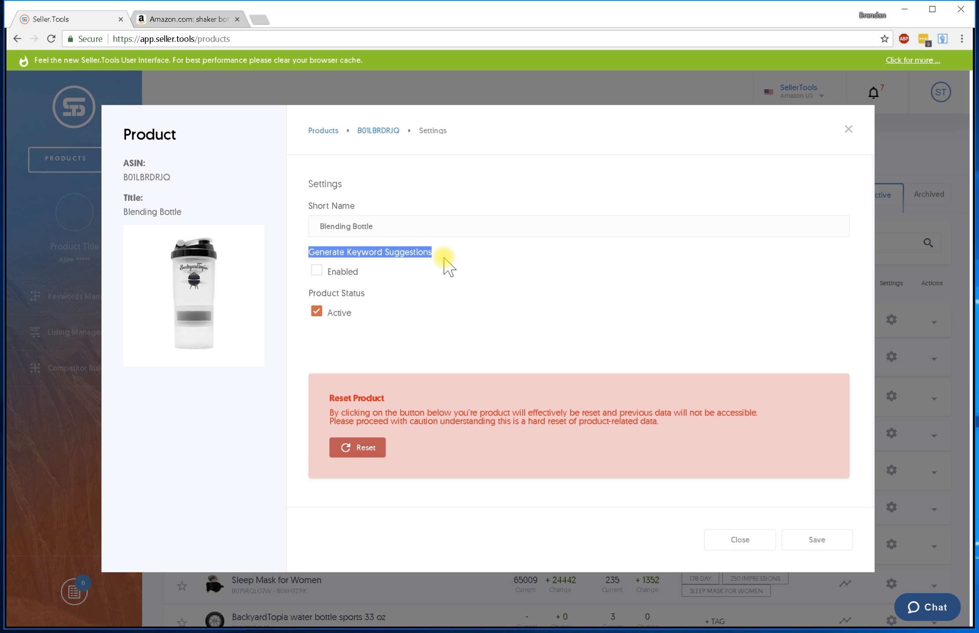
click(333, 271)
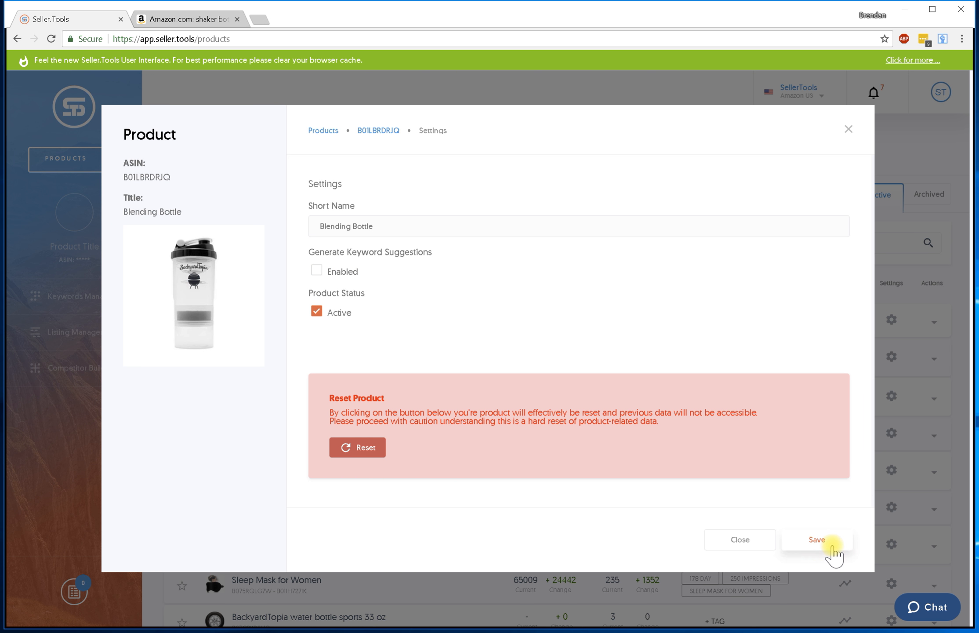
click(826, 544)
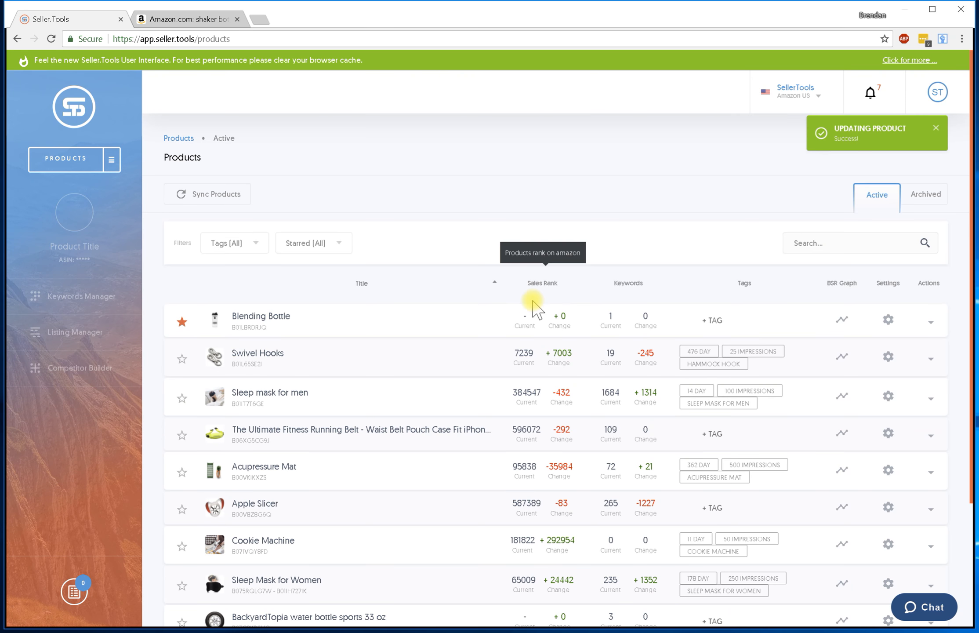
- Open the Blending Bottle's Keywords Manager and start adding keywords, choosing to find them by ASIN
click(282, 320)
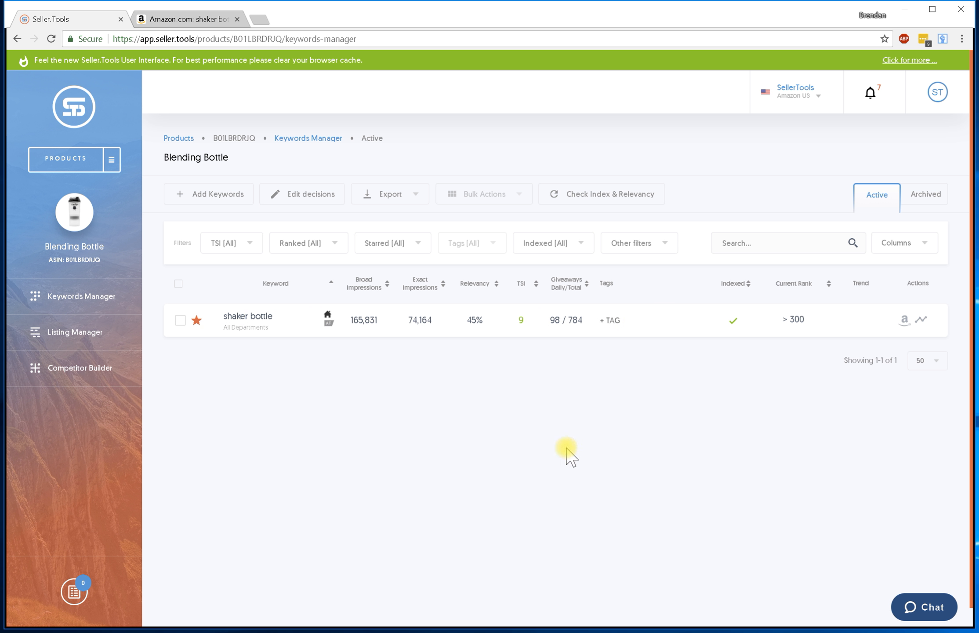
click(241, 193)
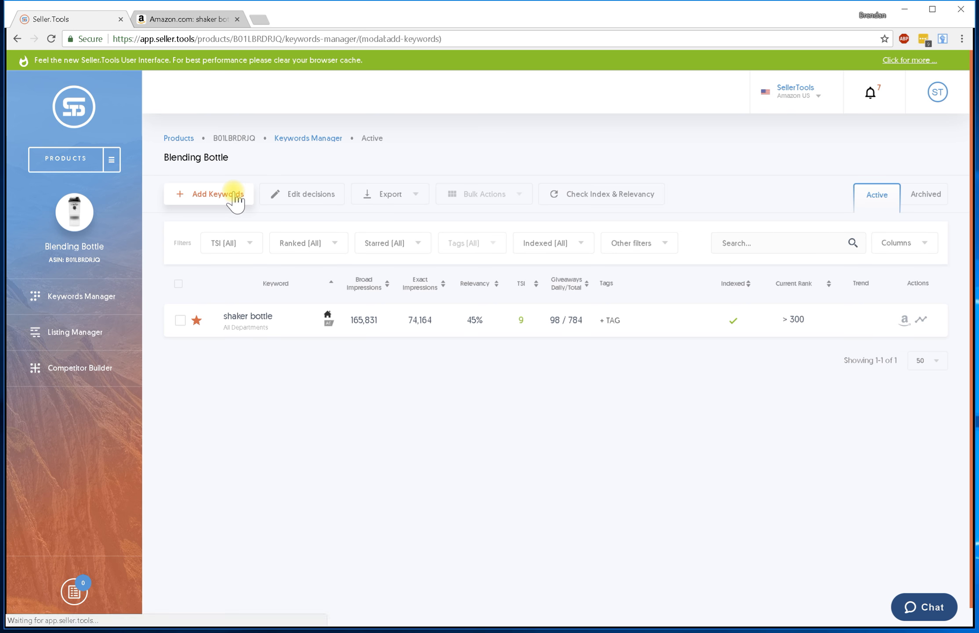
click(832, 178)
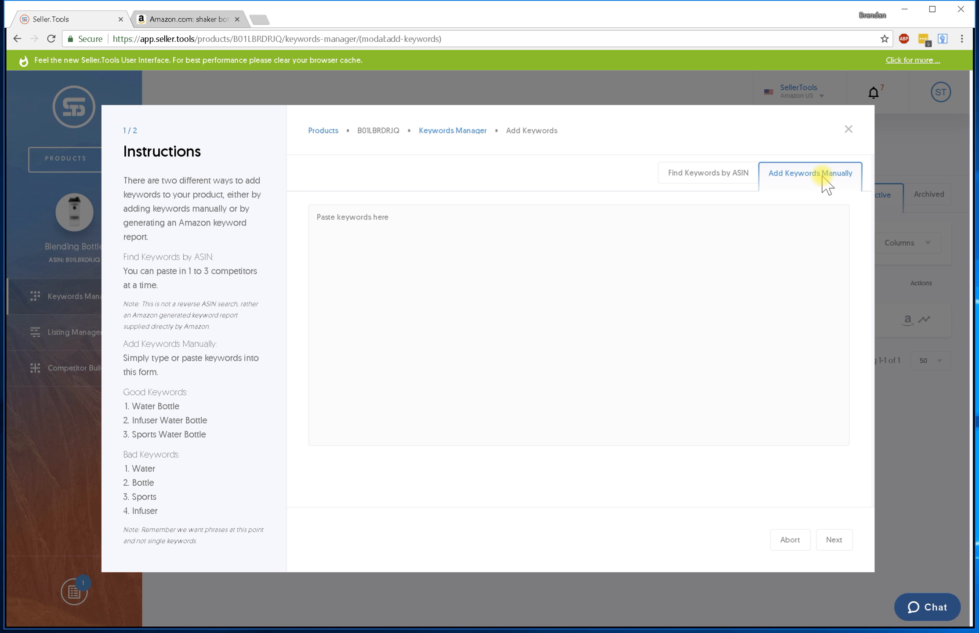
click(741, 189)
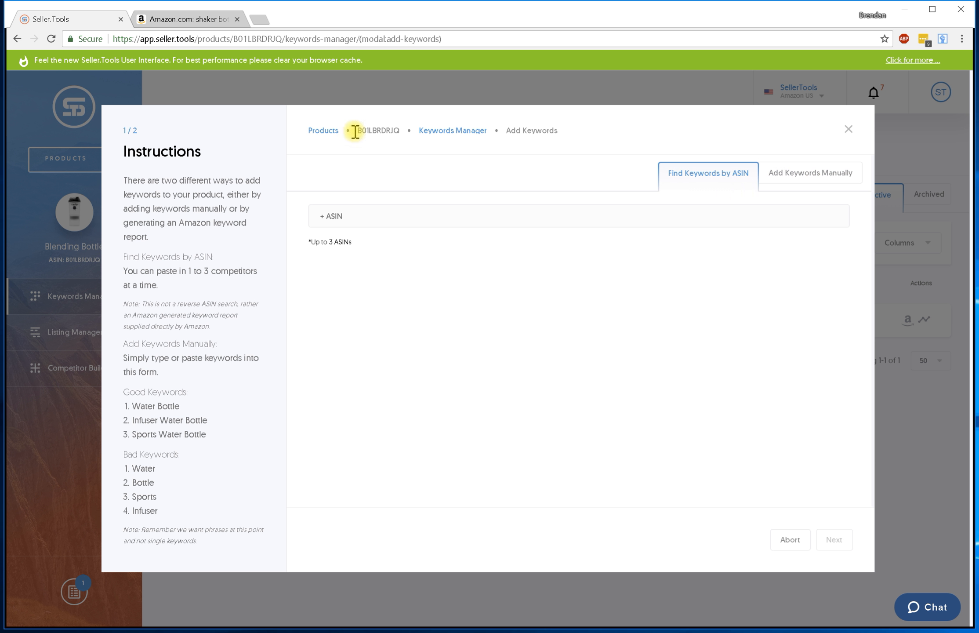
- Copy ASIN B00MVMCRG0 from the Clear/Red BlenderBottle Classic's link on Amazon and add it to the competitor ASINs in Seller.Tools
click(201, 23)
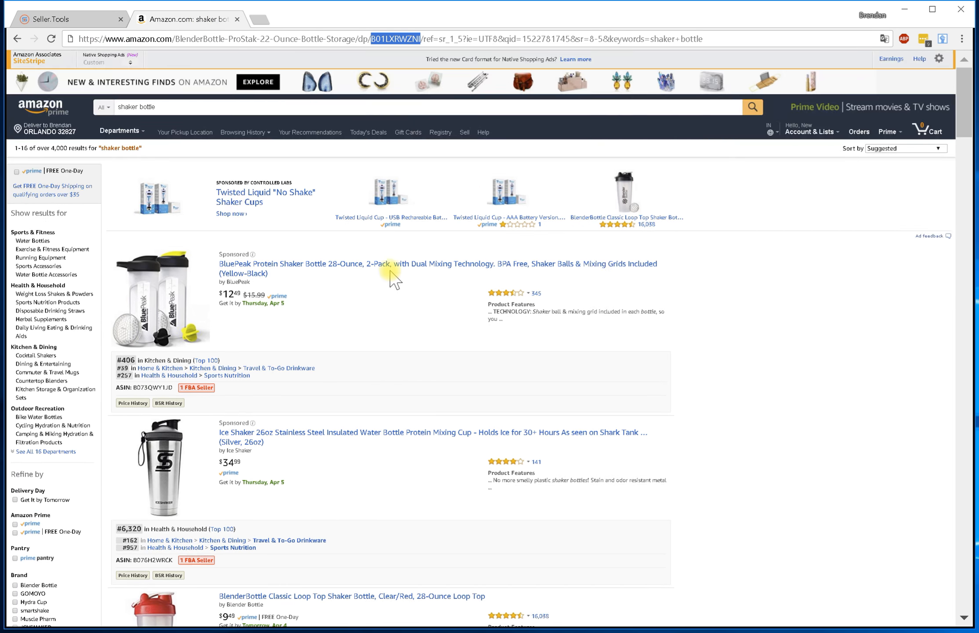
click(172, 107)
scroll(277, 175, down, 7)
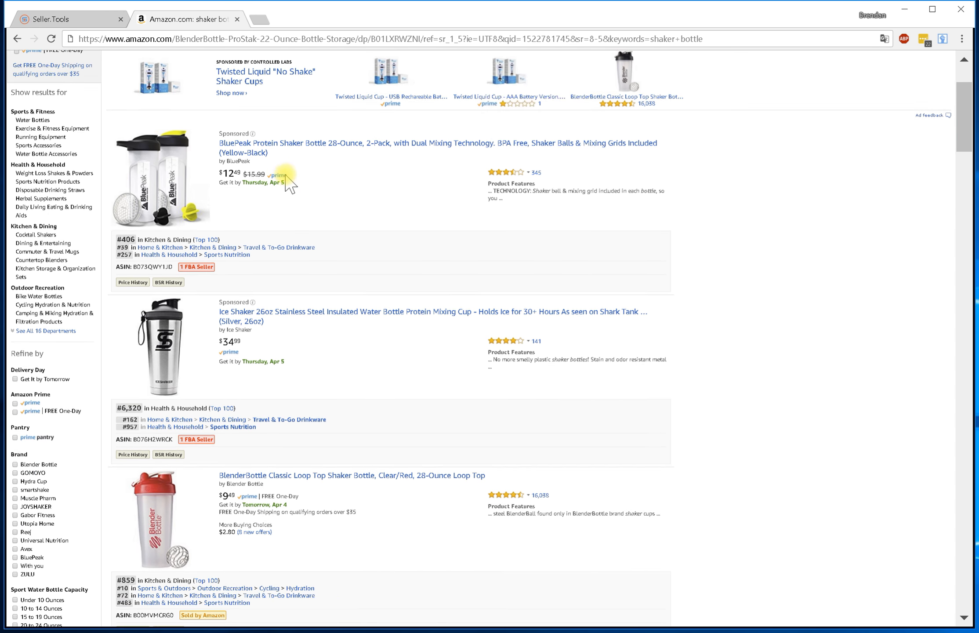
right_click(365, 294)
click(430, 367)
click(334, 40)
key(ctrl+v)
double_click(383, 39)
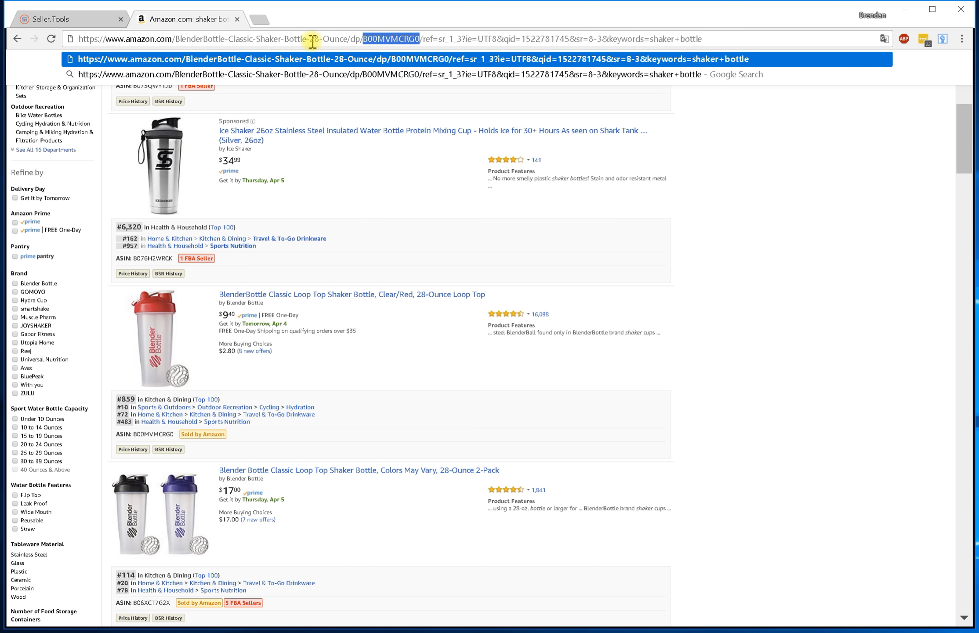
click(57, 19)
click(335, 216)
text(B00MVMCRG0)
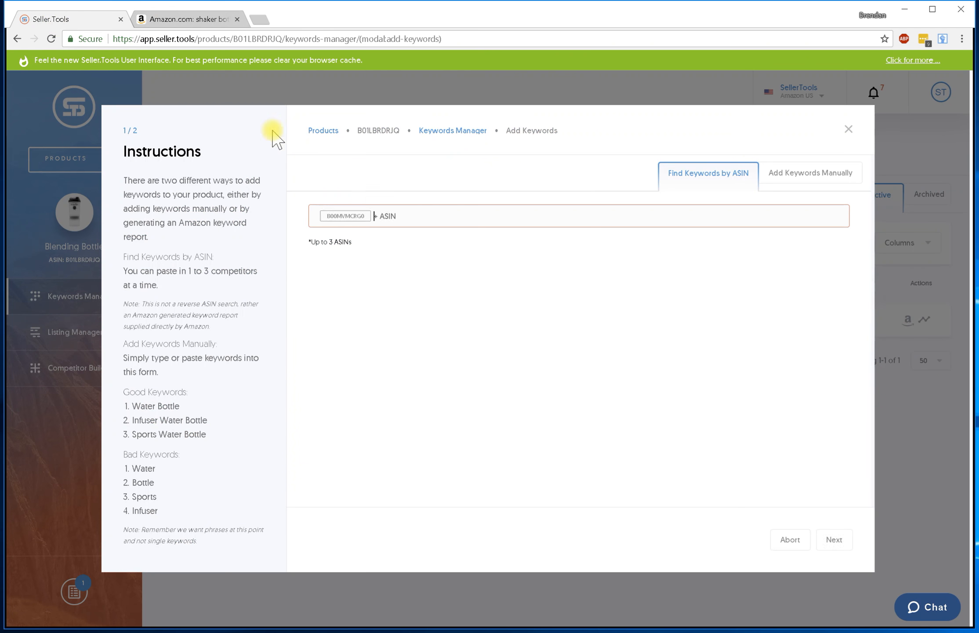
- Copy ASIN B06XCT7G2X from the Blender Bottle Classic 2-Pack's link on Amazon, add it in Seller.Tools, and continue to keyword filtering
click(201, 18)
right_click(371, 288)
click(420, 367)
click(348, 40)
key(ctrl+v)
double_click(345, 39)
key(ctrl+c)
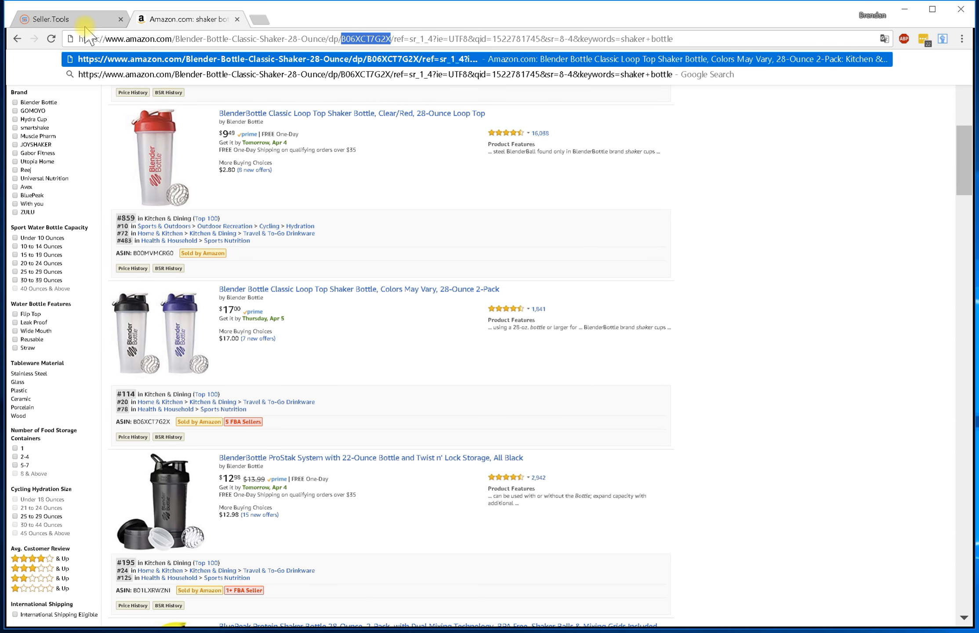
click(66, 18)
click(390, 216)
key(ctrl+v)
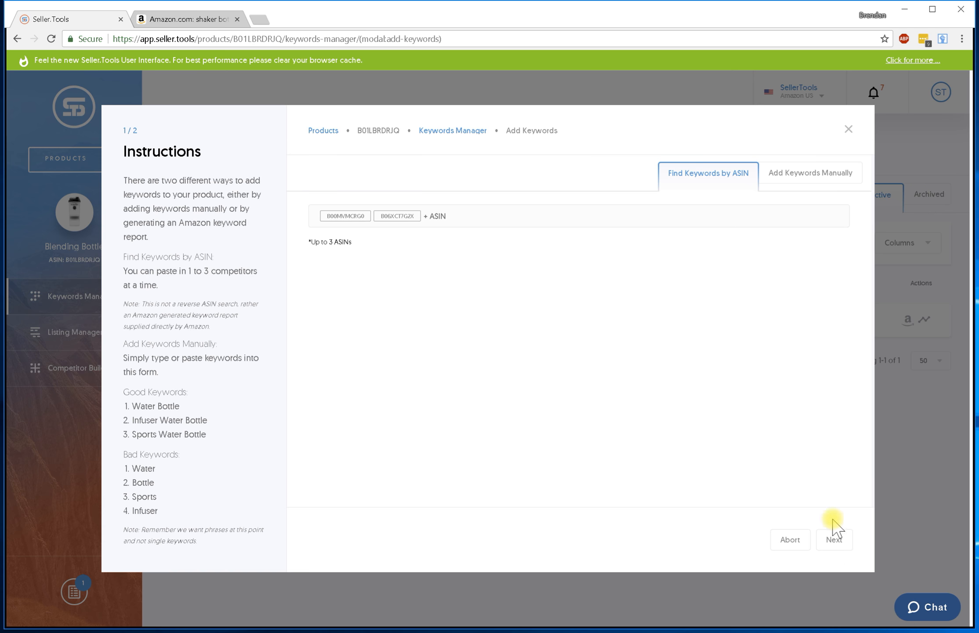
click(834, 542)
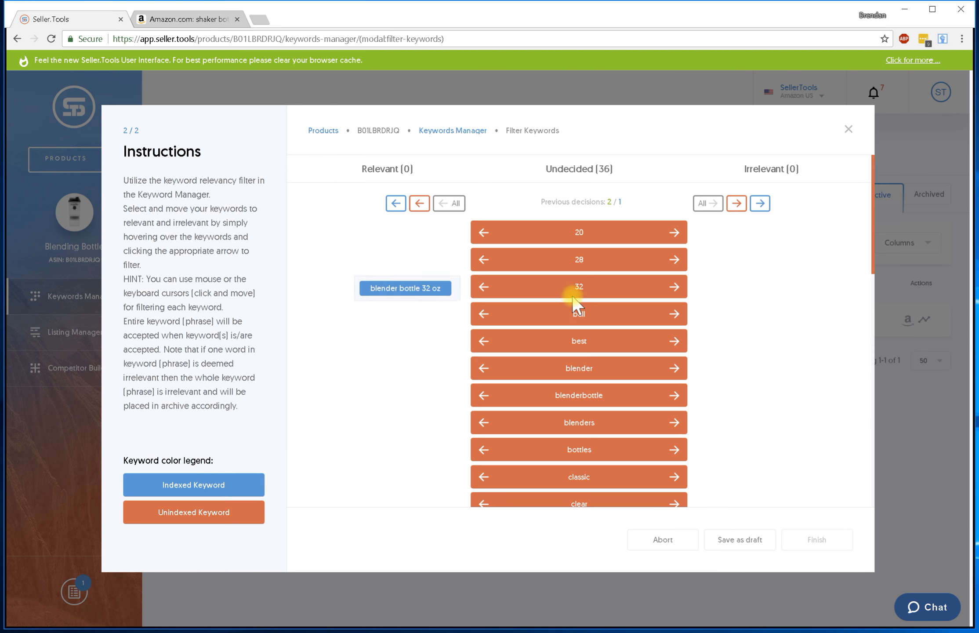
- Examine the undecided keywords, the phrases containing them, and the Relevant, Undecided and Irrelevant columns
scroll(576, 299, down, 15)
scroll(586, 310, up, 15)
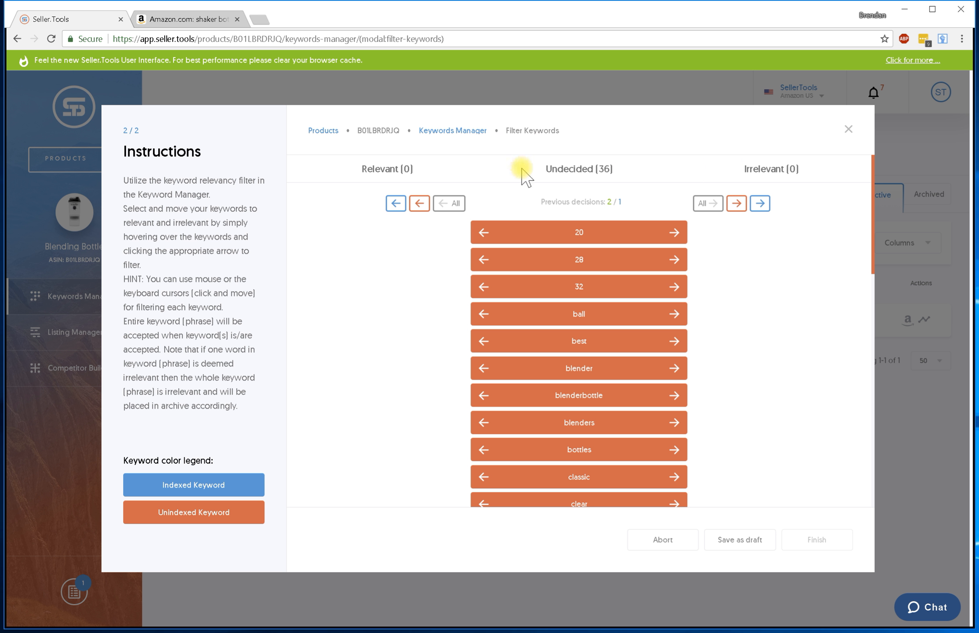
mouse_move(584, 261)
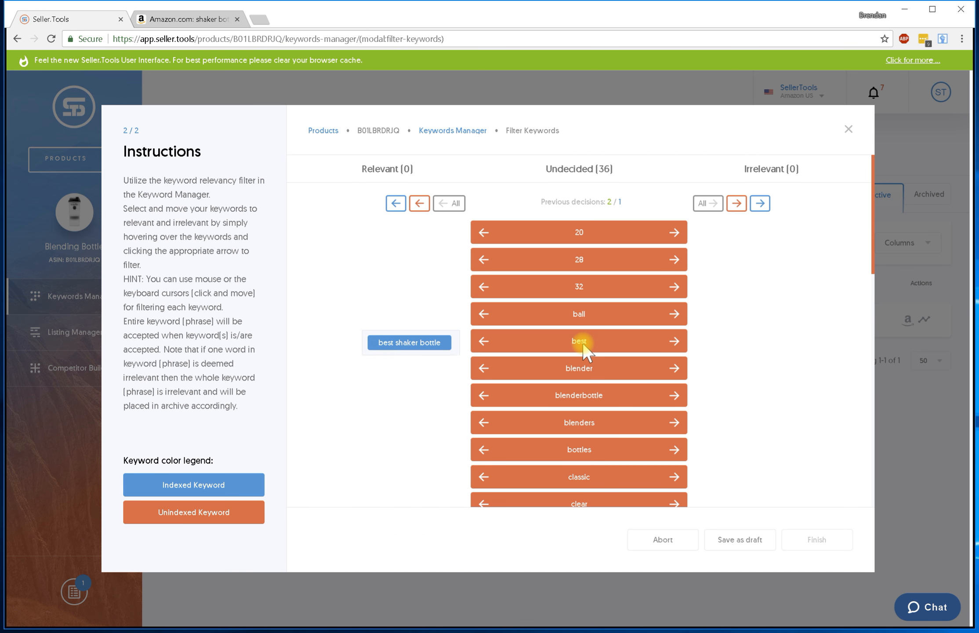
mouse_move(582, 364)
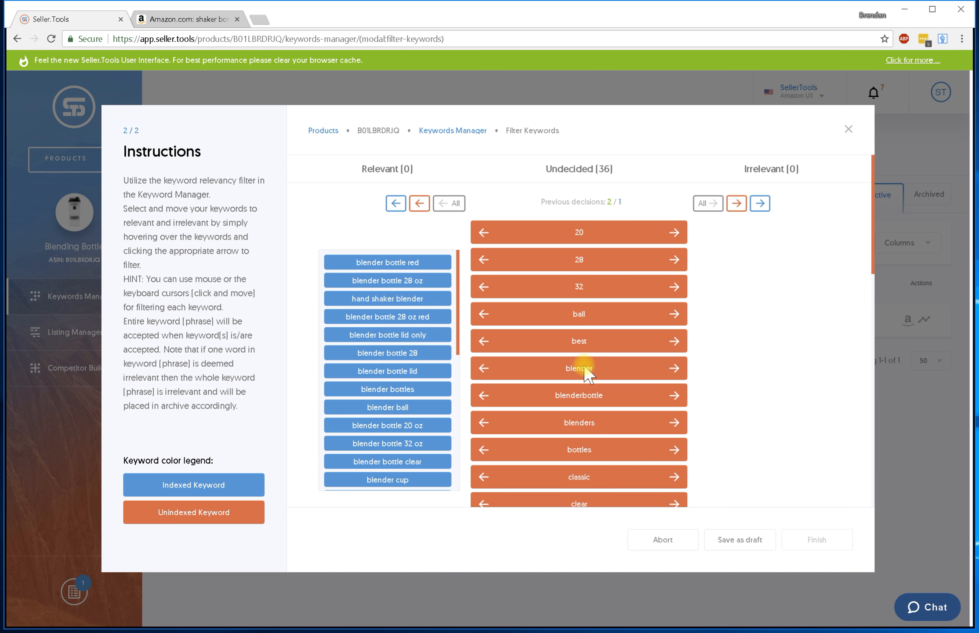
scroll(425, 350, down, 4)
scroll(426, 351, up, 5)
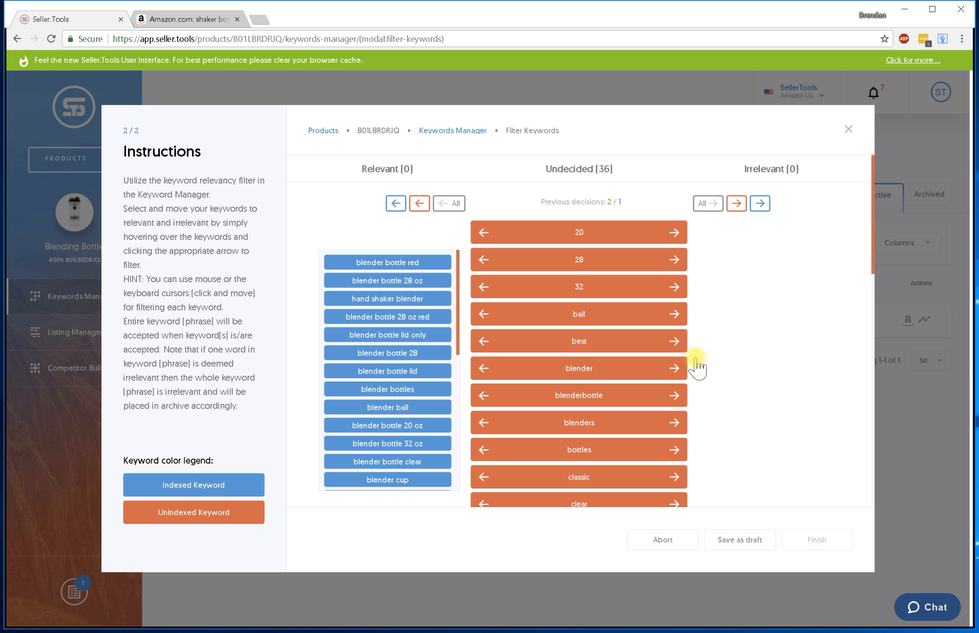
drag(546, 169, 620, 174)
click(621, 173)
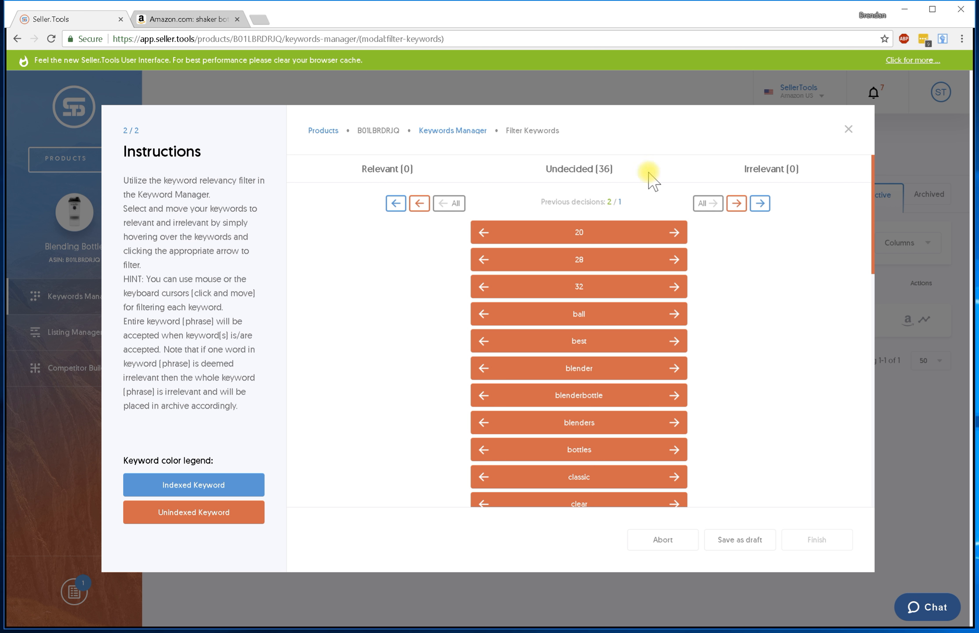
drag(745, 171, 807, 177)
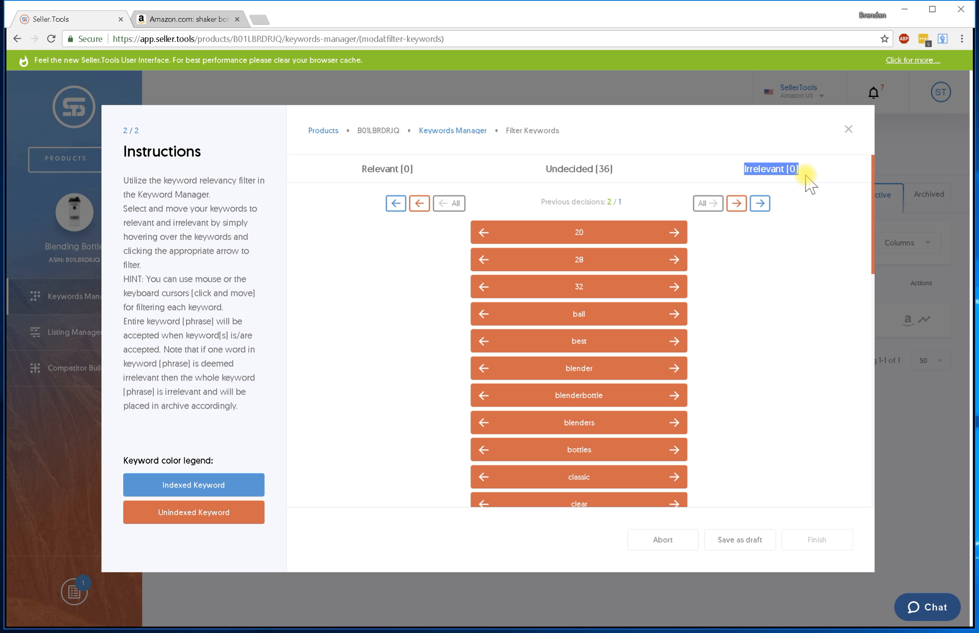
click(806, 176)
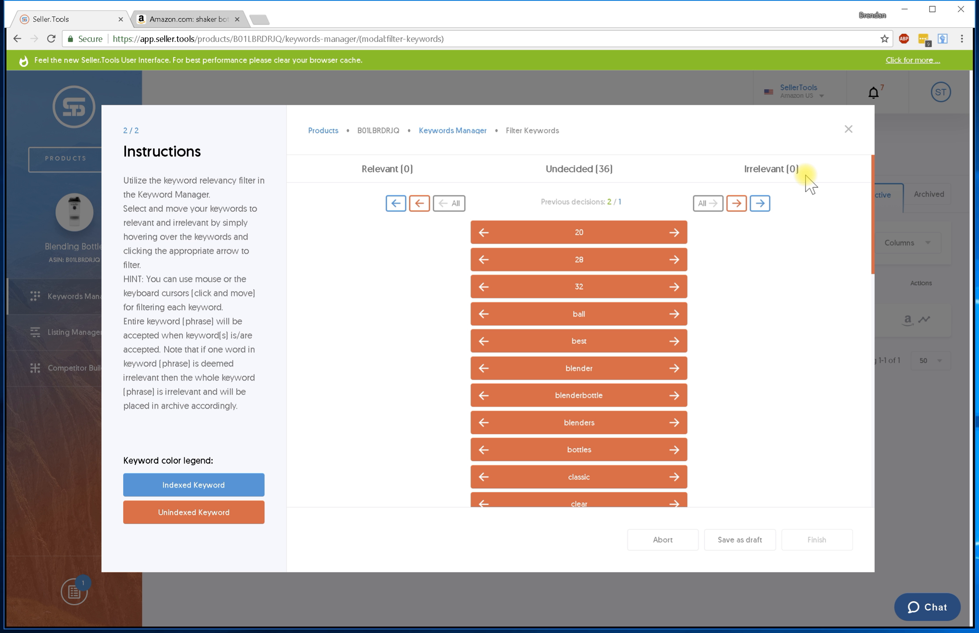
drag(735, 172, 801, 179)
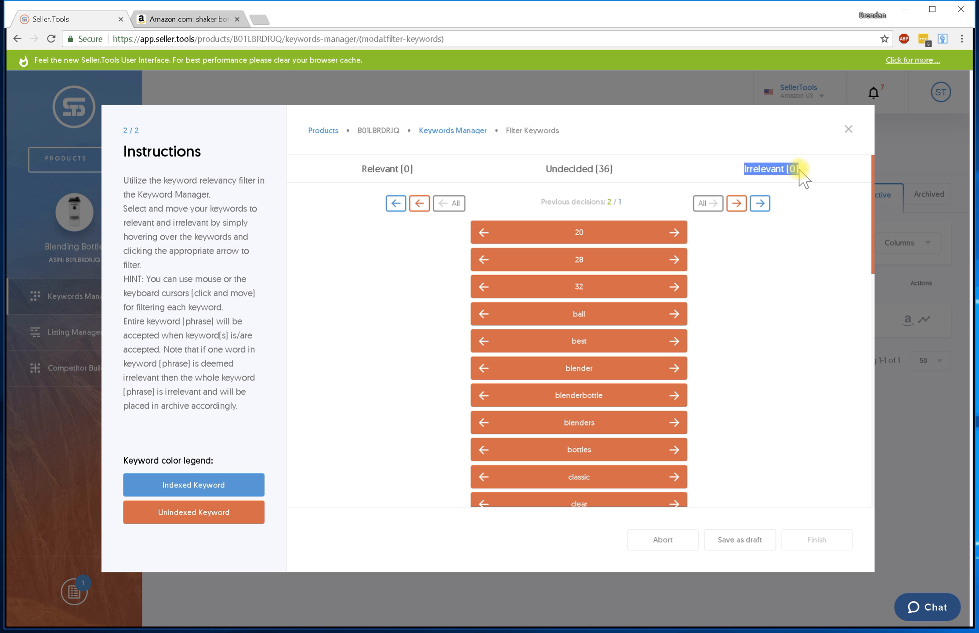
click(813, 189)
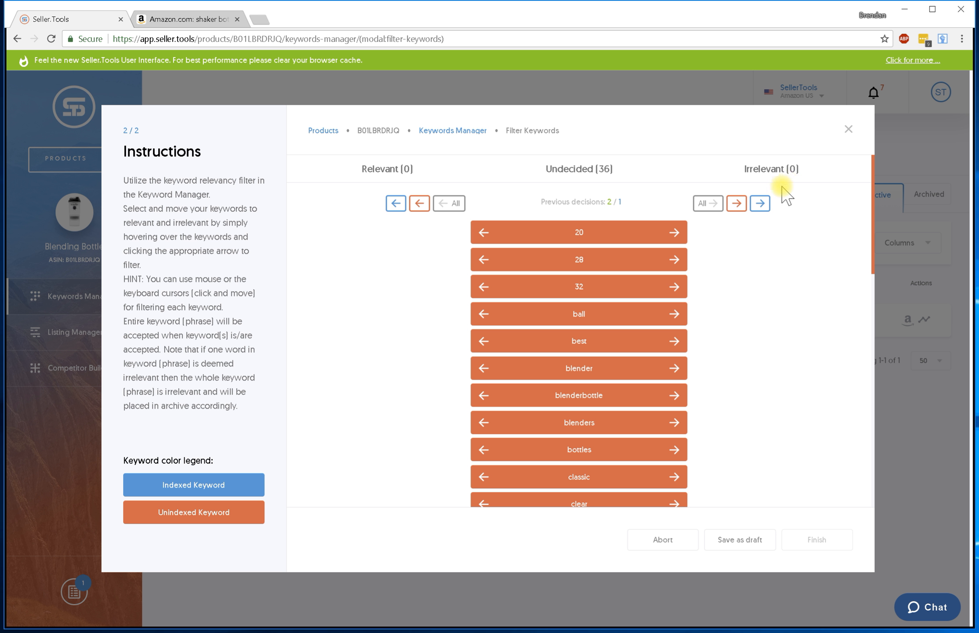
drag(328, 175, 429, 180)
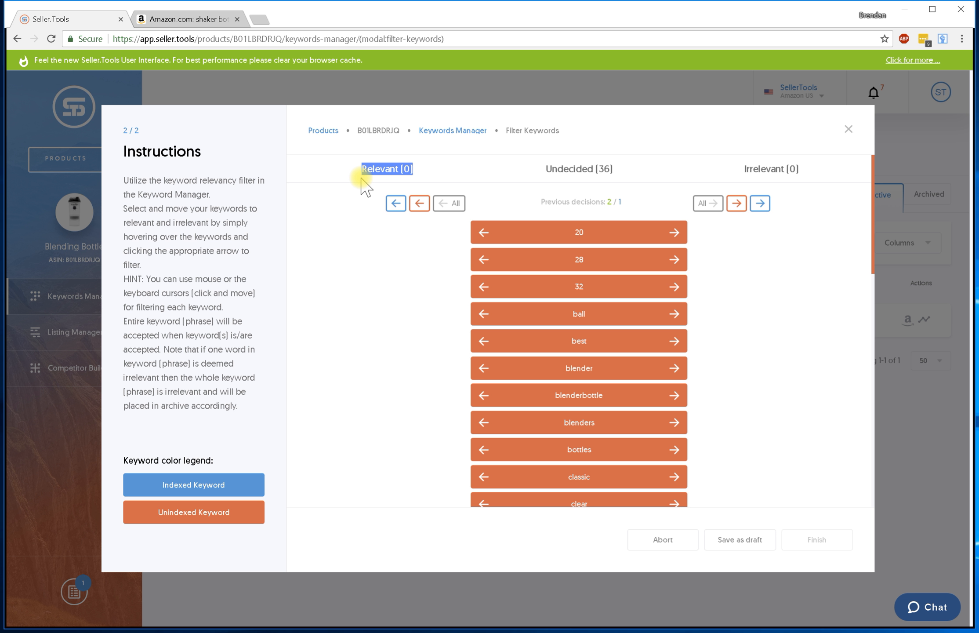
- Mark the keyword 20 as relevant and the keywords 28 and 32 as irrelevant
mouse_move(584, 231)
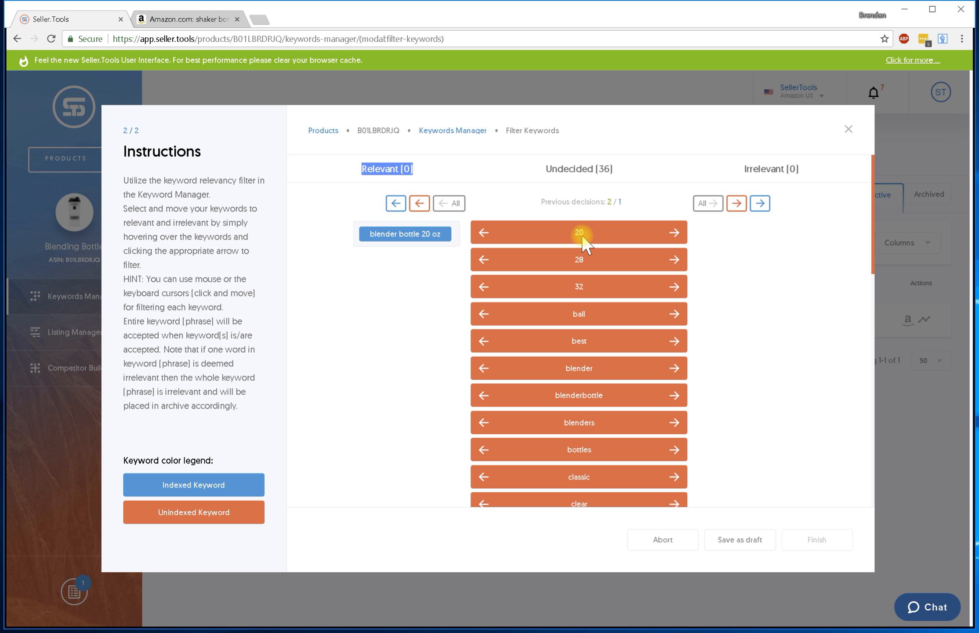
click(484, 233)
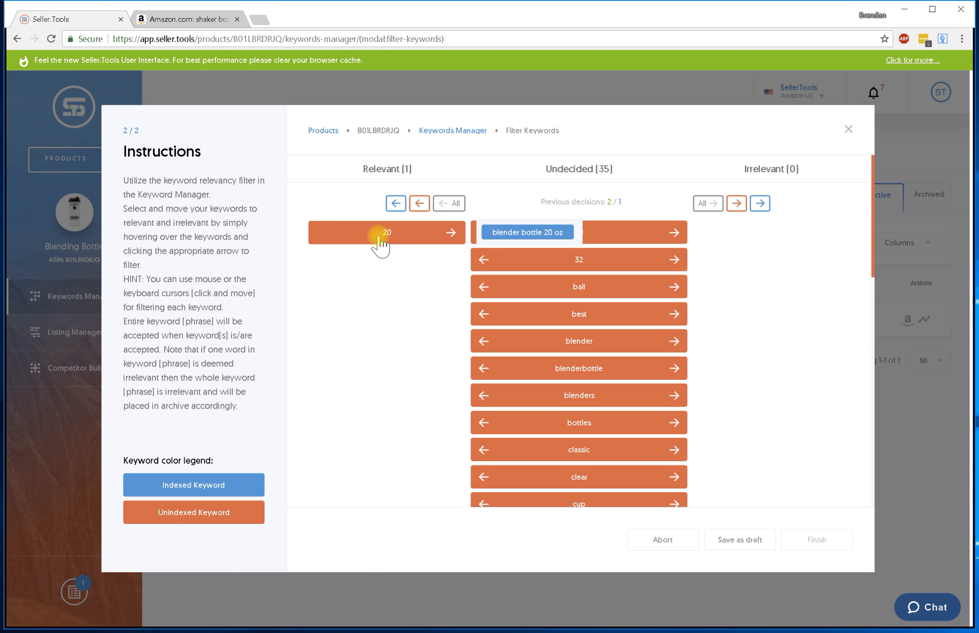
mouse_move(602, 238)
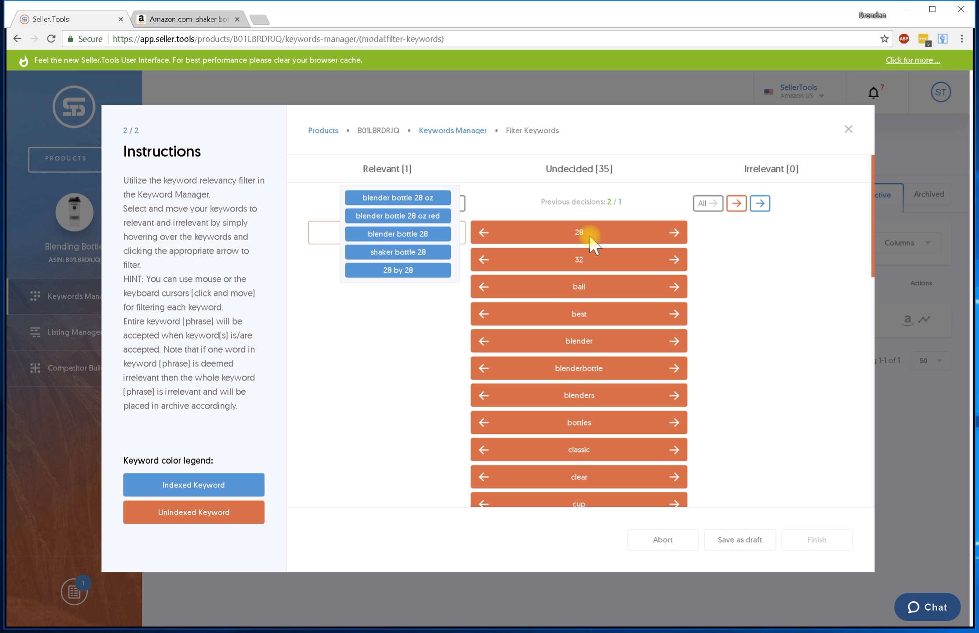
click(678, 236)
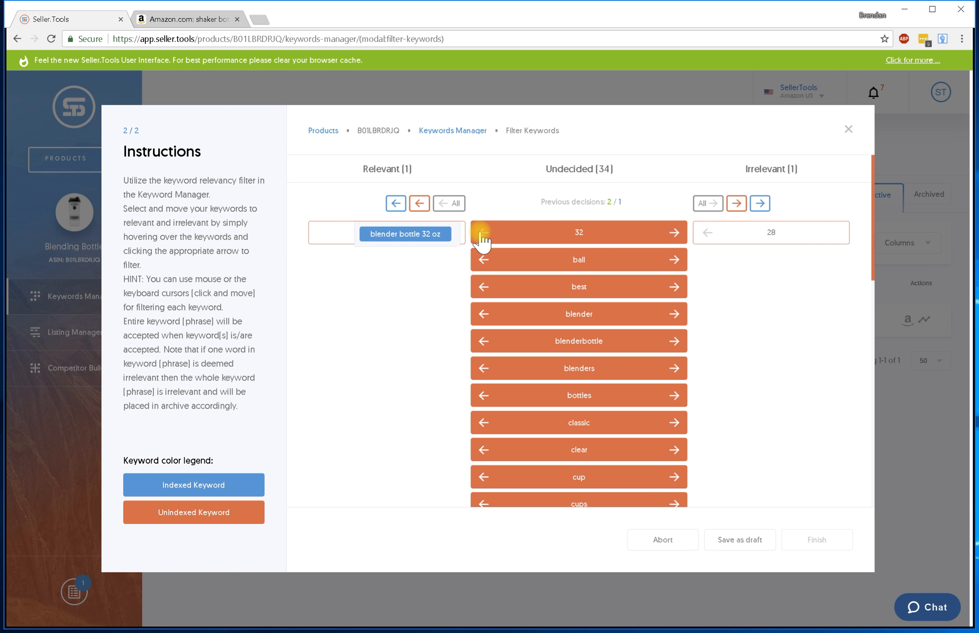
click(675, 233)
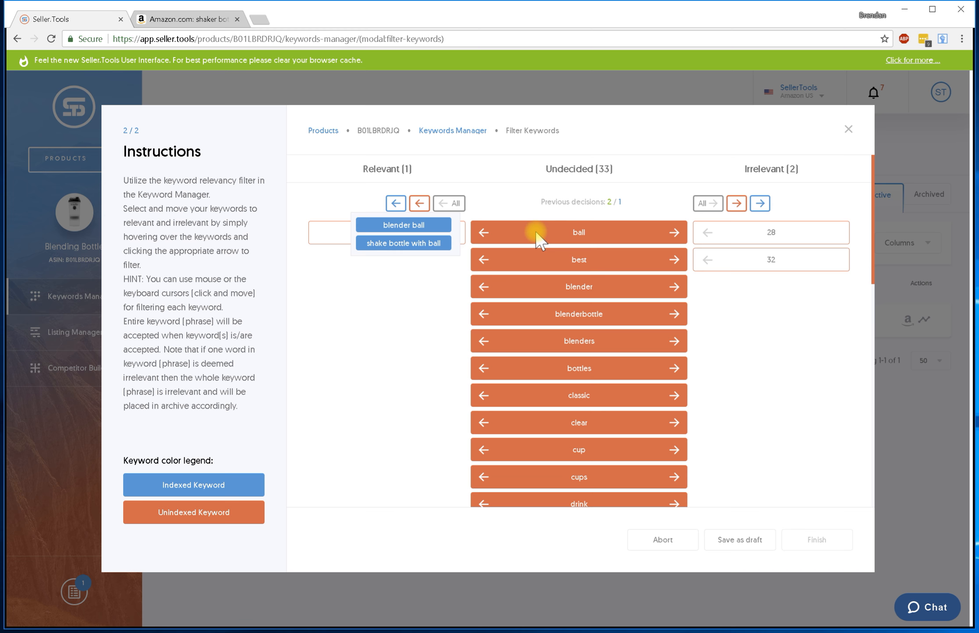
- Mark the keywords ball, best and blender as relevant
click(483, 233)
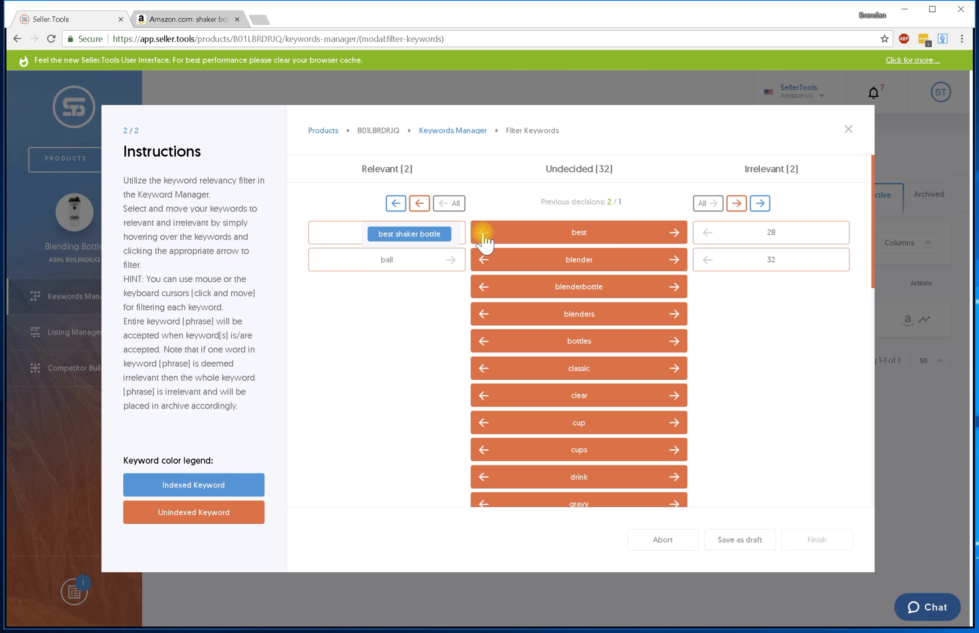
click(484, 233)
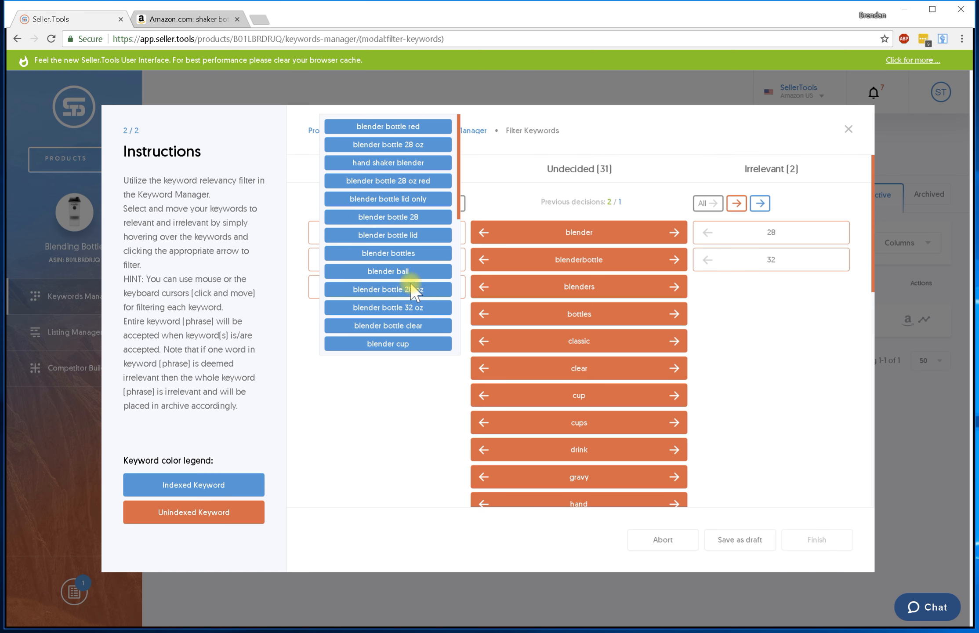
mouse_move(389, 238)
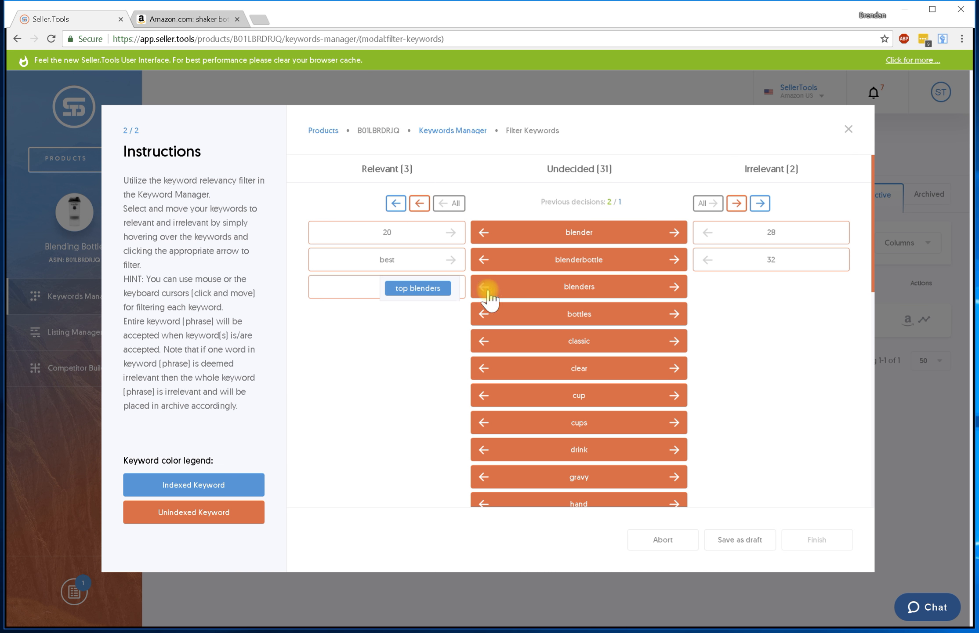
mouse_move(489, 242)
click(483, 237)
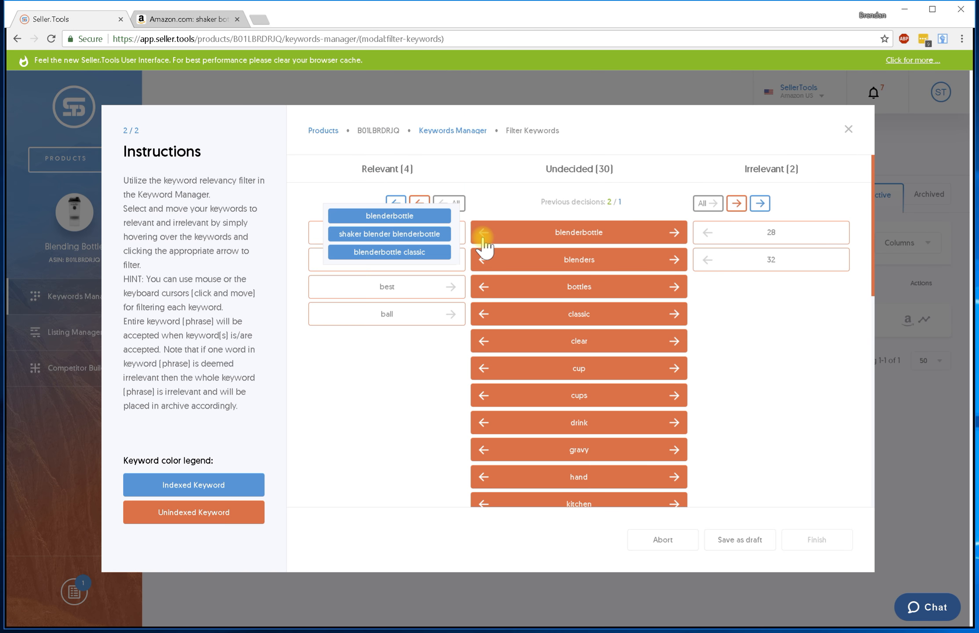
mouse_move(771, 263)
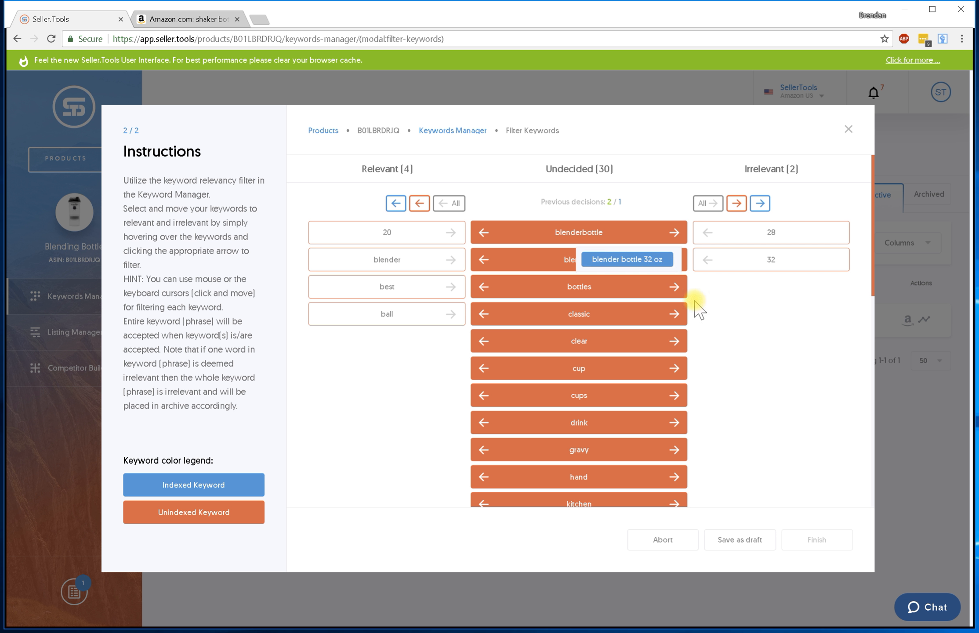
- Mark all remaining unindexed undecided keywords as relevant at once and finish the keyword filtering
mouse_move(470, 222)
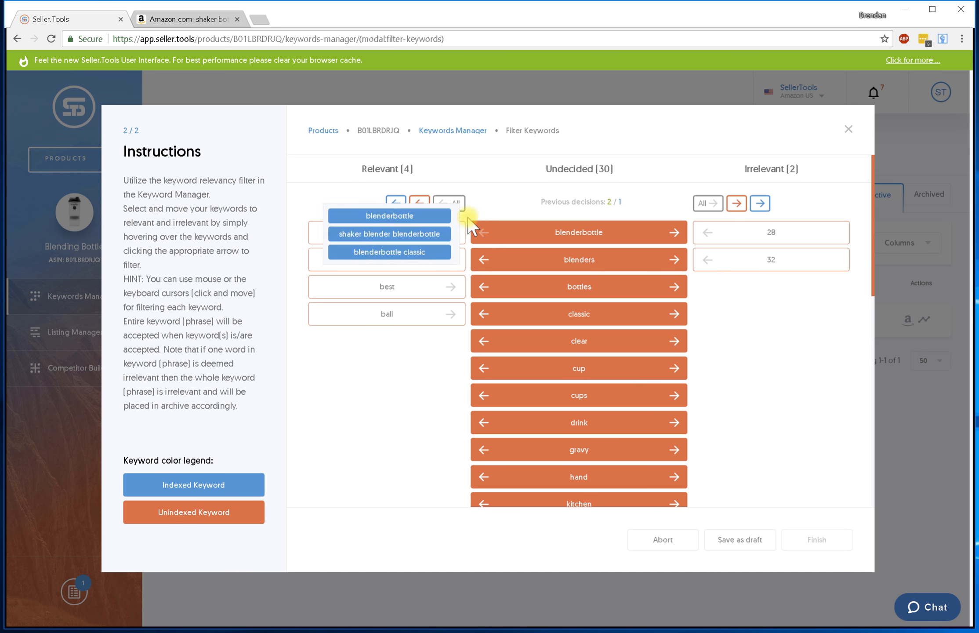
click(419, 203)
click(816, 544)
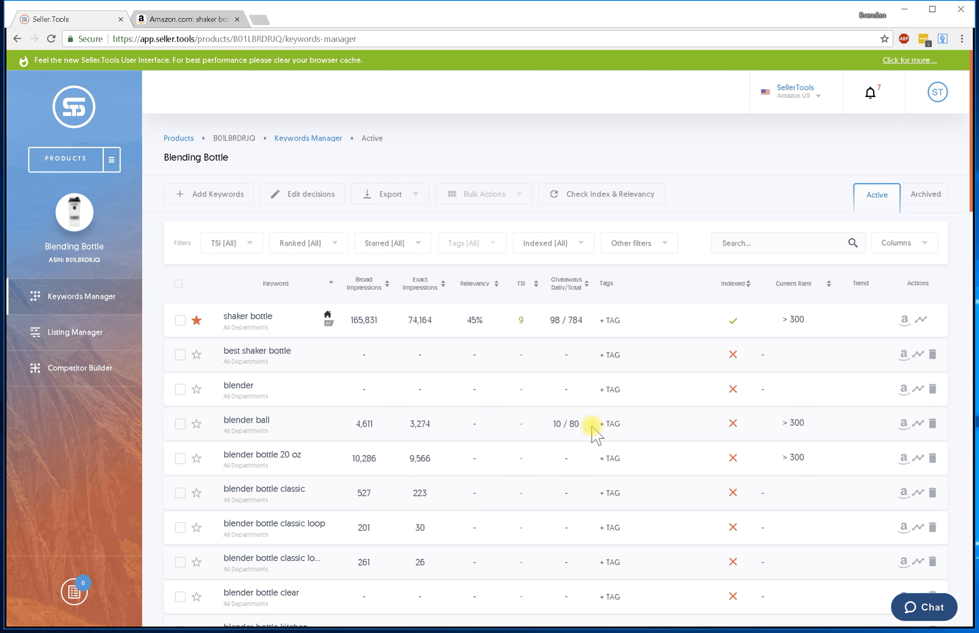
- Search the active keywords for 32, and clear the search
click(788, 247)
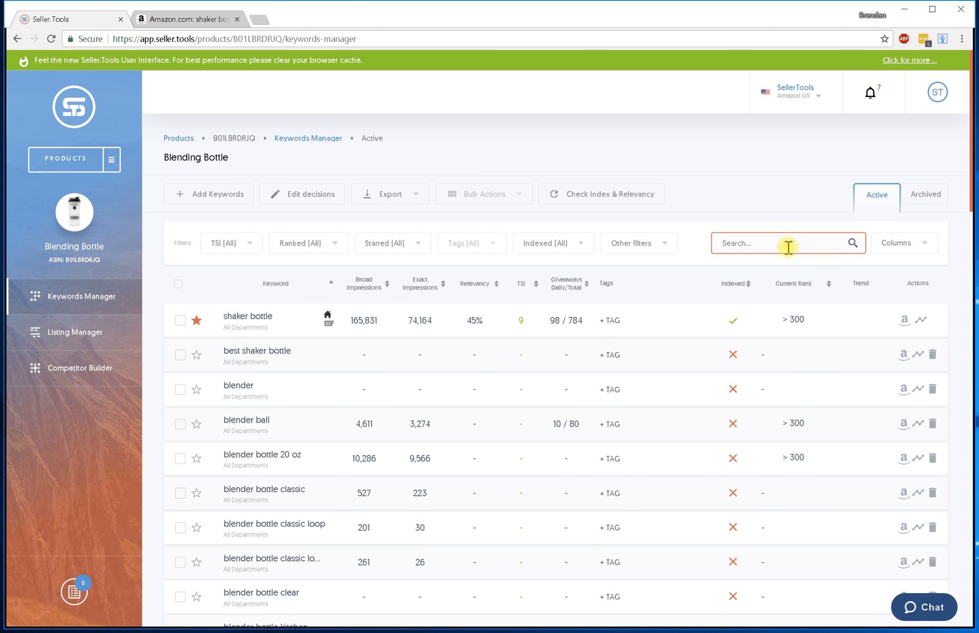
text(32)
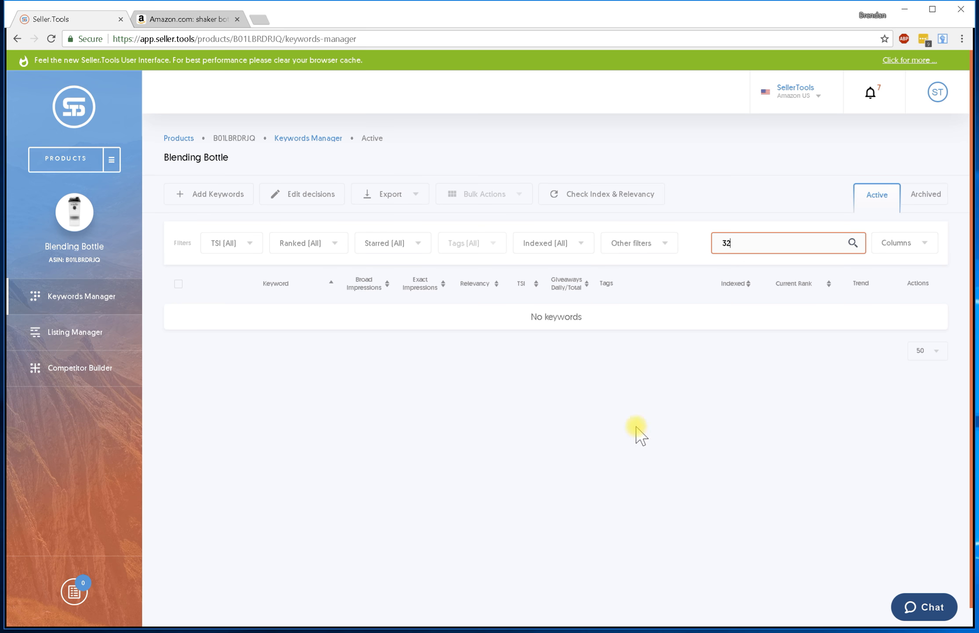
key(BackSpace)
key(BackSpace)
- Copy the phrase blender bottle 32 oz from the archived keywords
click(925, 198)
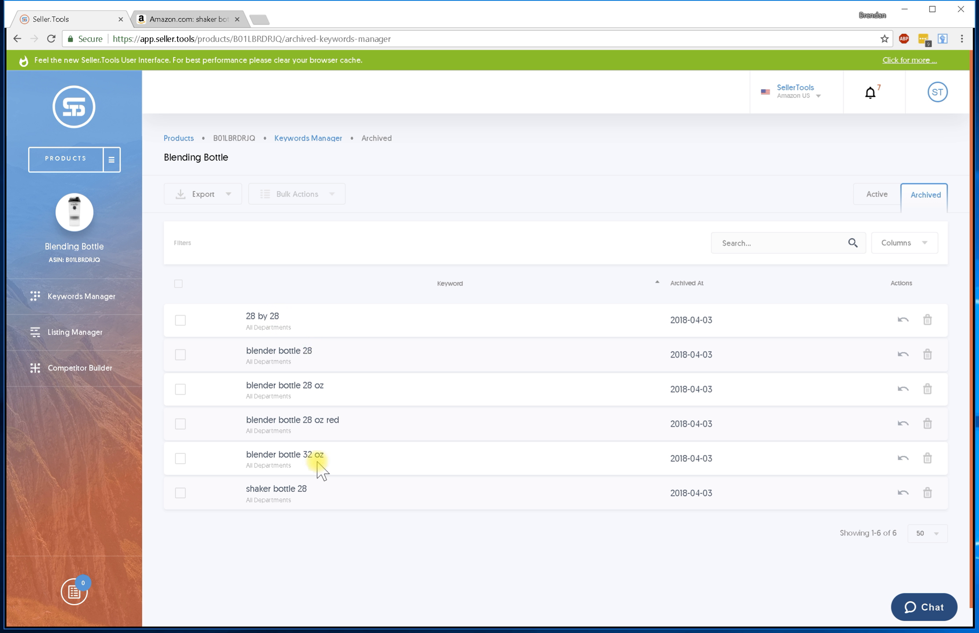
drag(332, 457, 246, 454)
key(ctrl+c)
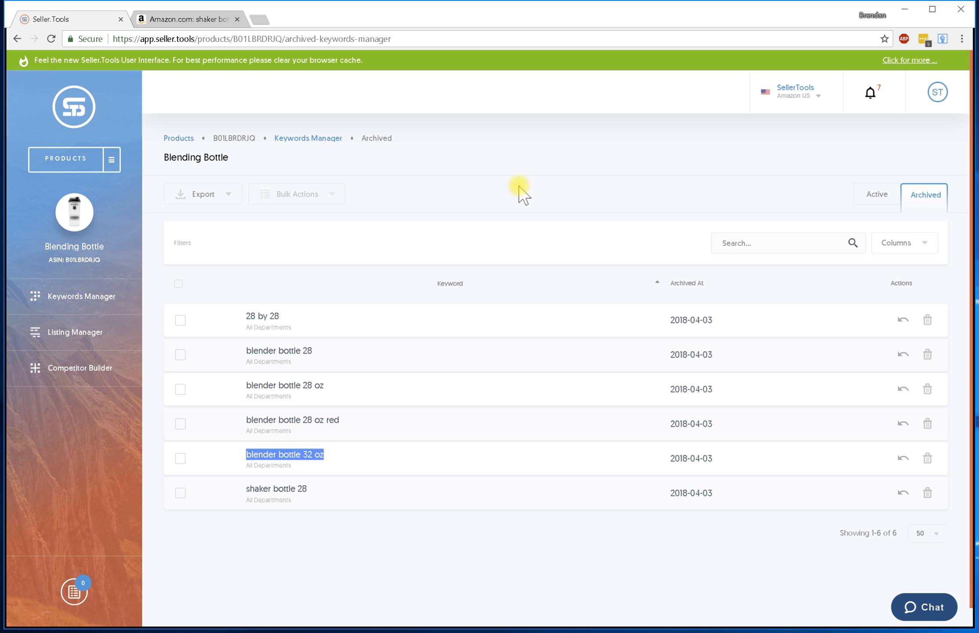
- Enter blender bottle 32 ozs as a manually added keyword, using the copied phrase plus an s
click(873, 196)
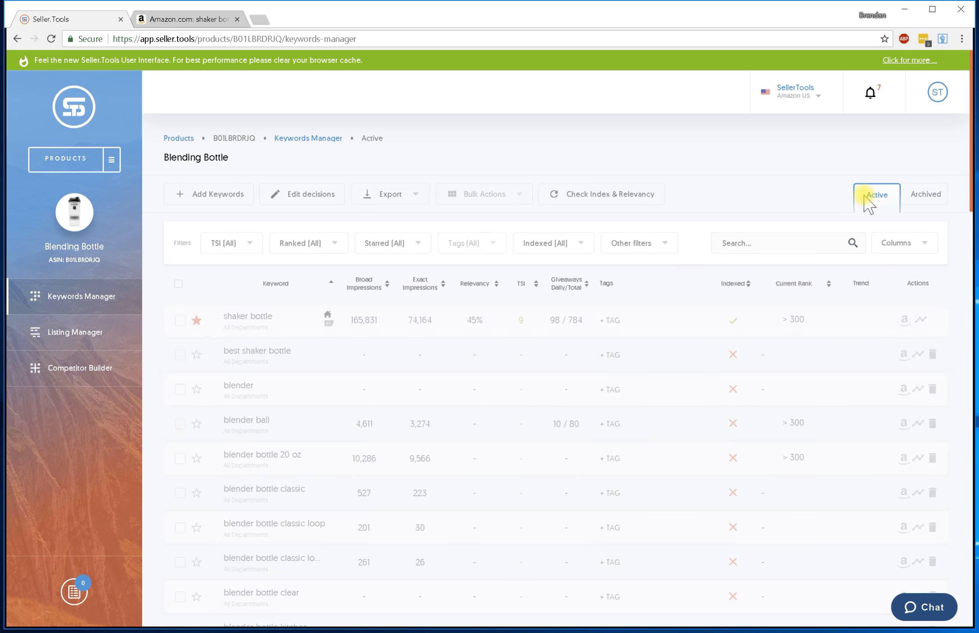
click(228, 203)
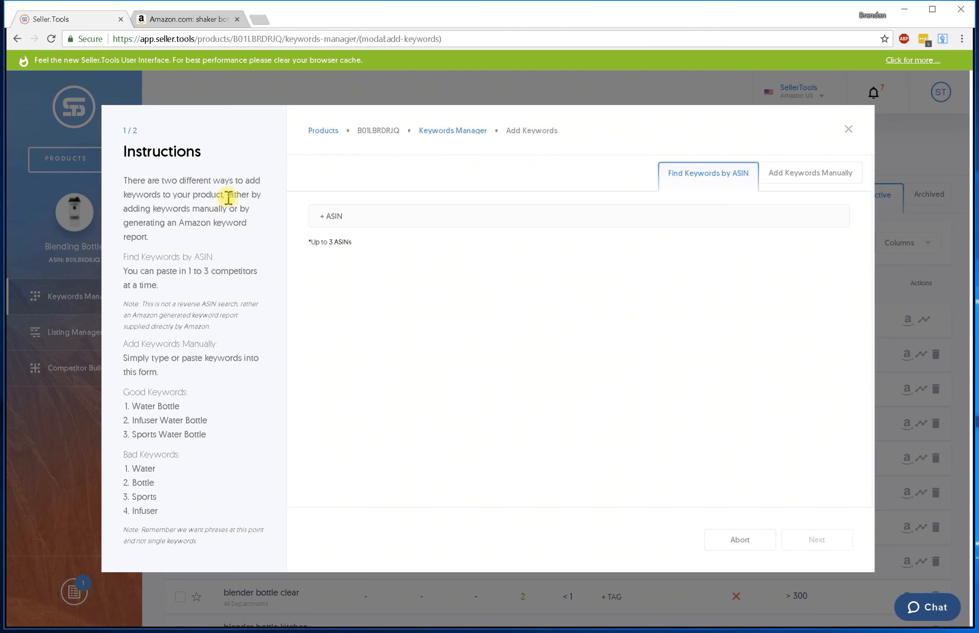
click(799, 176)
click(578, 277)
key(ctrl+v)
text(s)
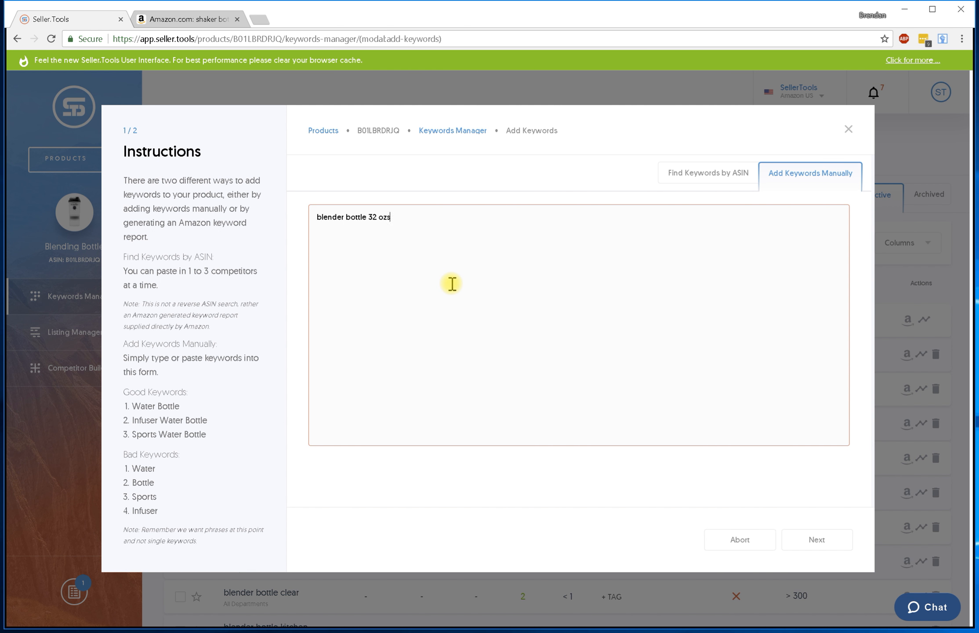
- Submit the manually entered keyword and finish its filtering with the previous decisions applied
drag(343, 218, 379, 217)
click(349, 219)
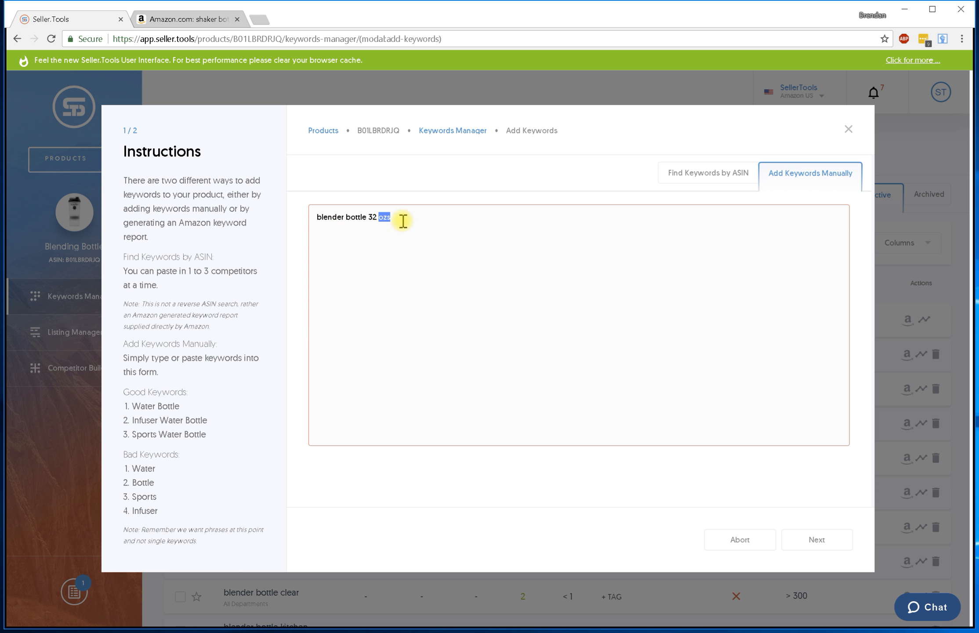
click(397, 217)
click(829, 532)
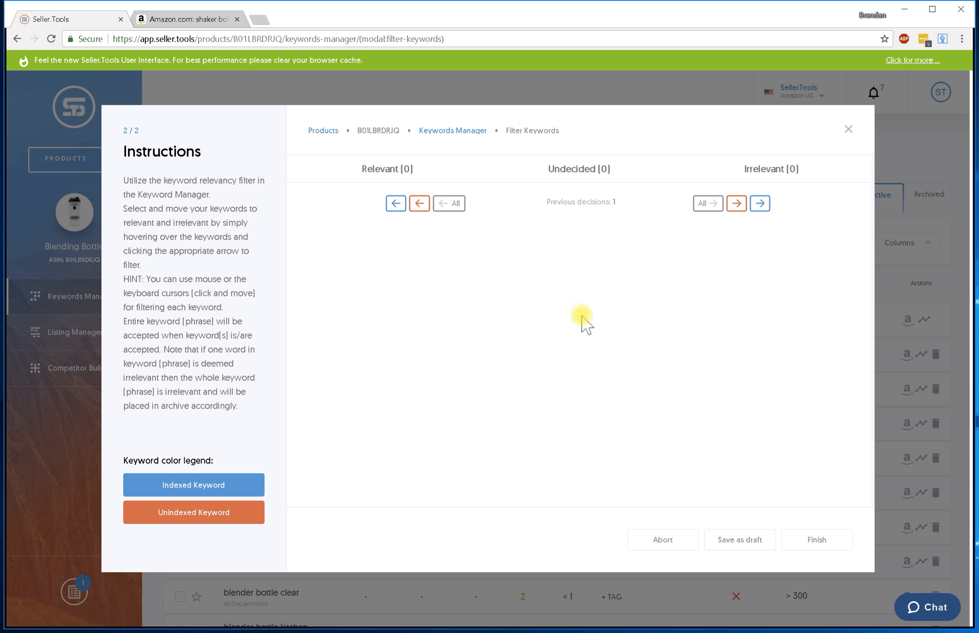
mouse_move(613, 202)
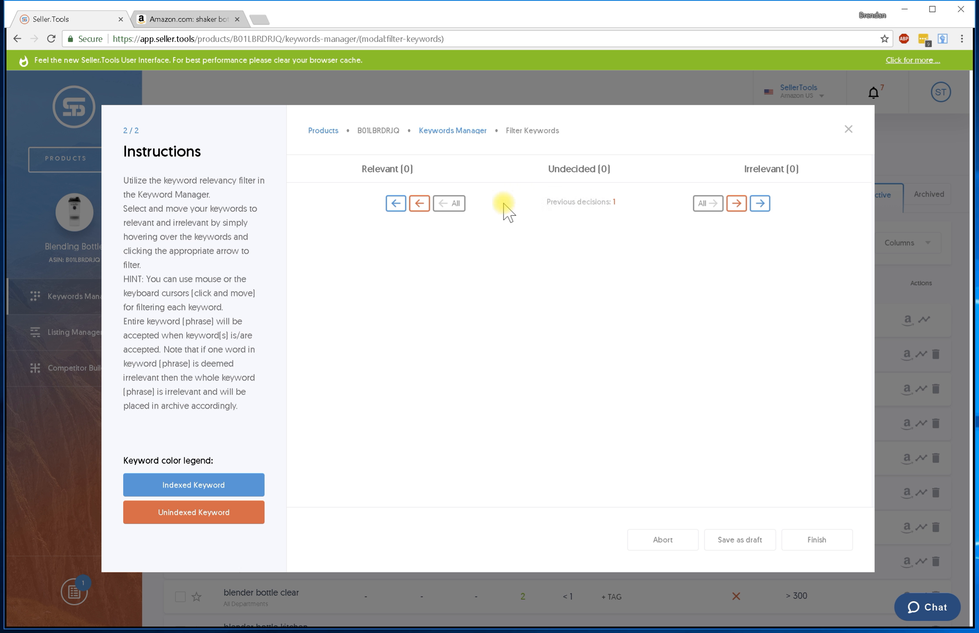
click(822, 539)
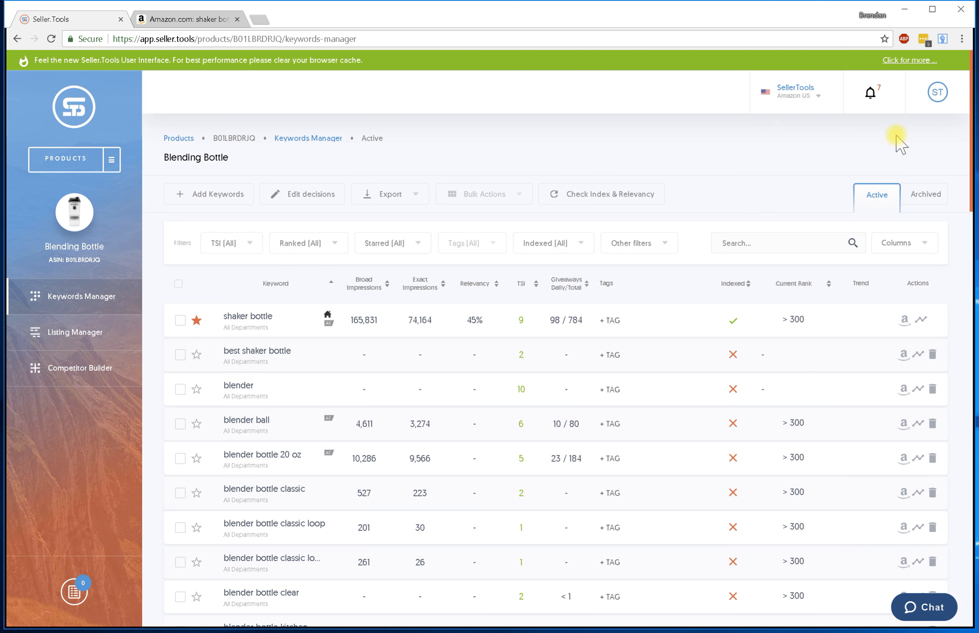
- Check the archived keywords for the phrase blender bottle 32 ozs and return to the active keywords
click(920, 196)
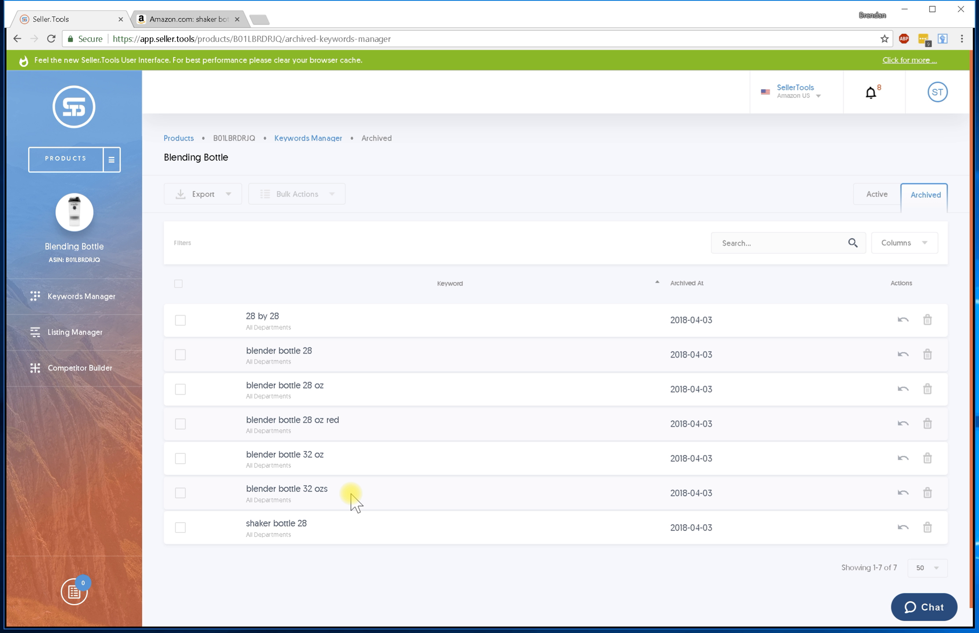
click(867, 198)
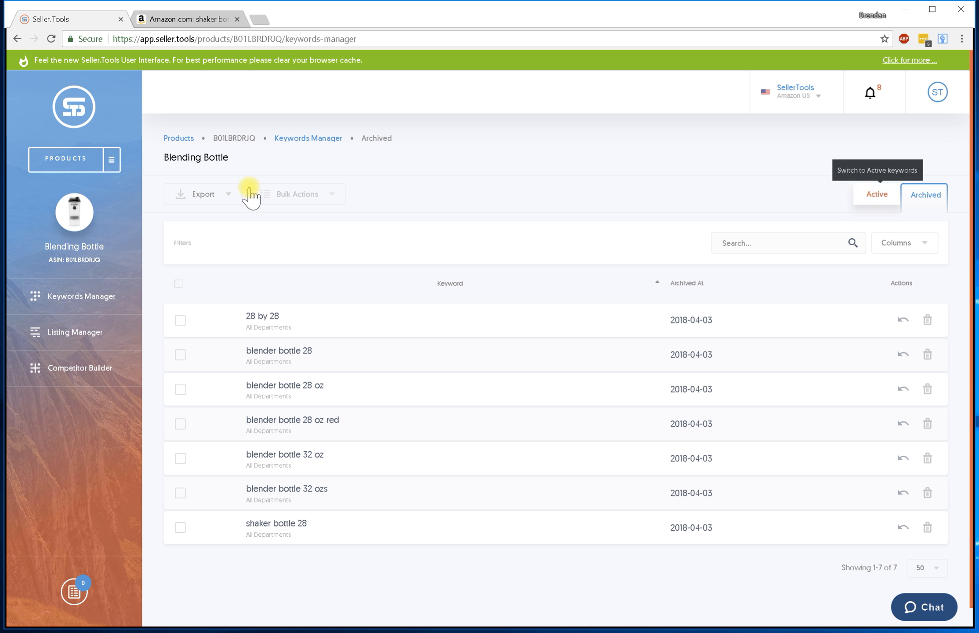
click(215, 196)
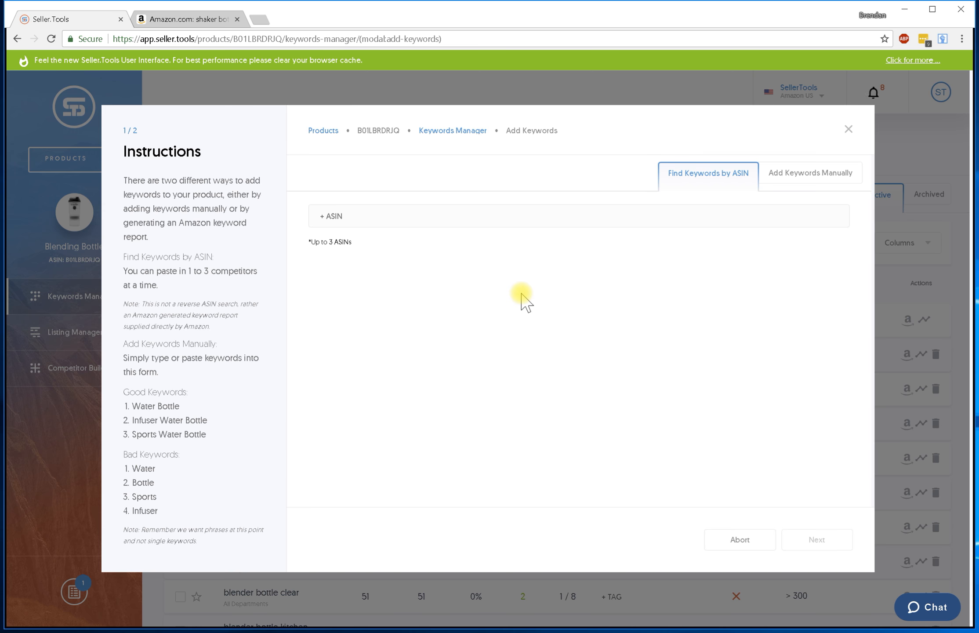
click(778, 174)
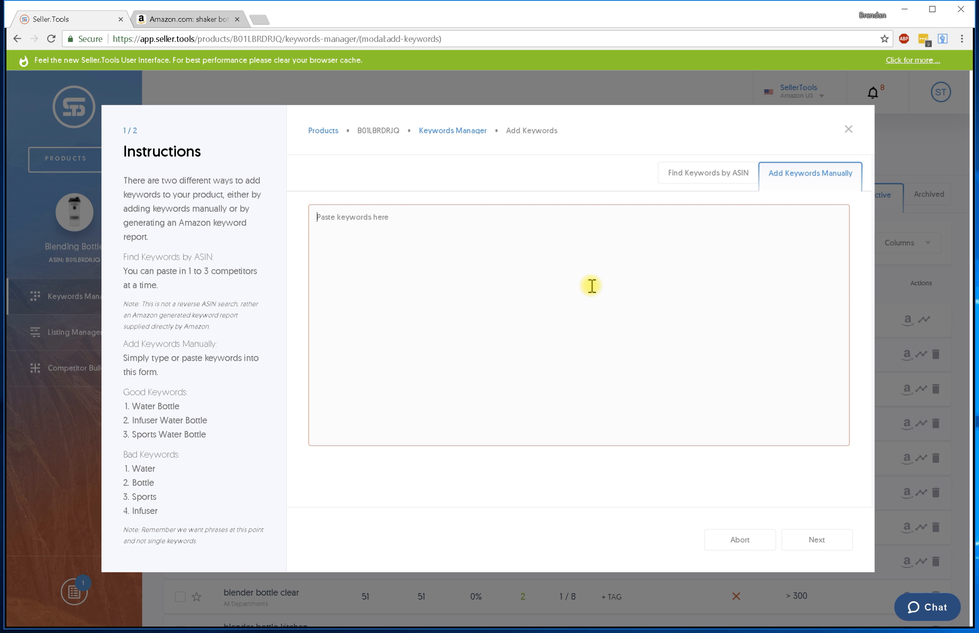
click(757, 548)
- Look through the active keywords and sort them by broad impressions in descending order
scroll(679, 400, down, 5)
scroll(671, 400, up, 5)
scroll(549, 273, down, 15)
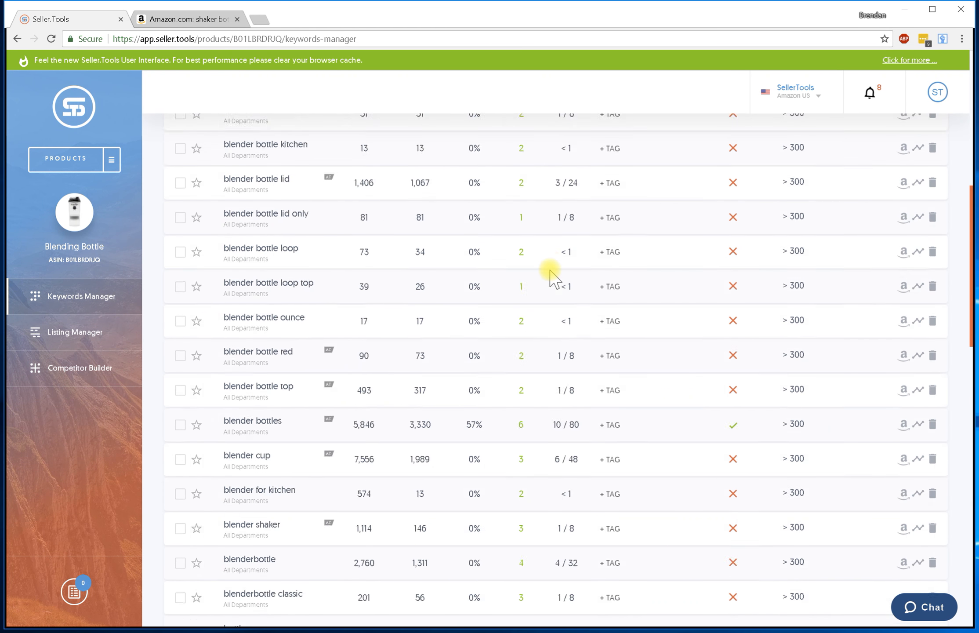
scroll(552, 272, down, 12)
scroll(558, 275, up, 15)
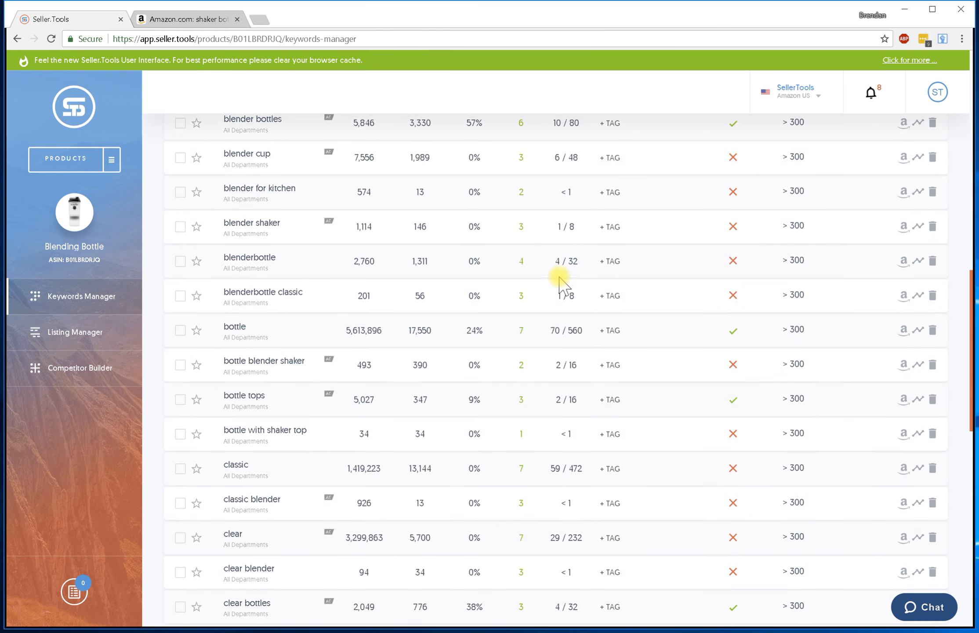
scroll(561, 282, up, 10)
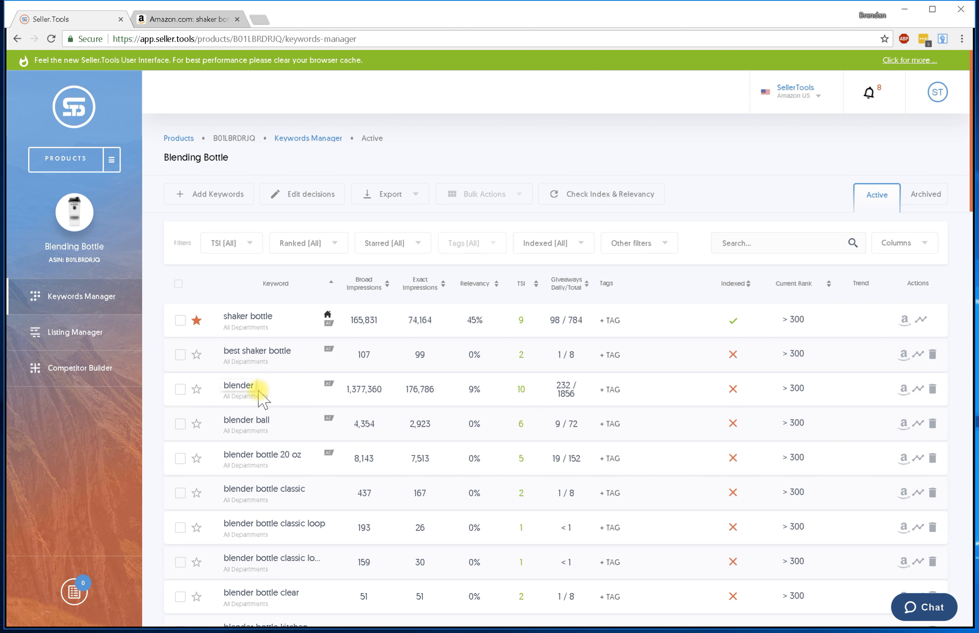
click(373, 290)
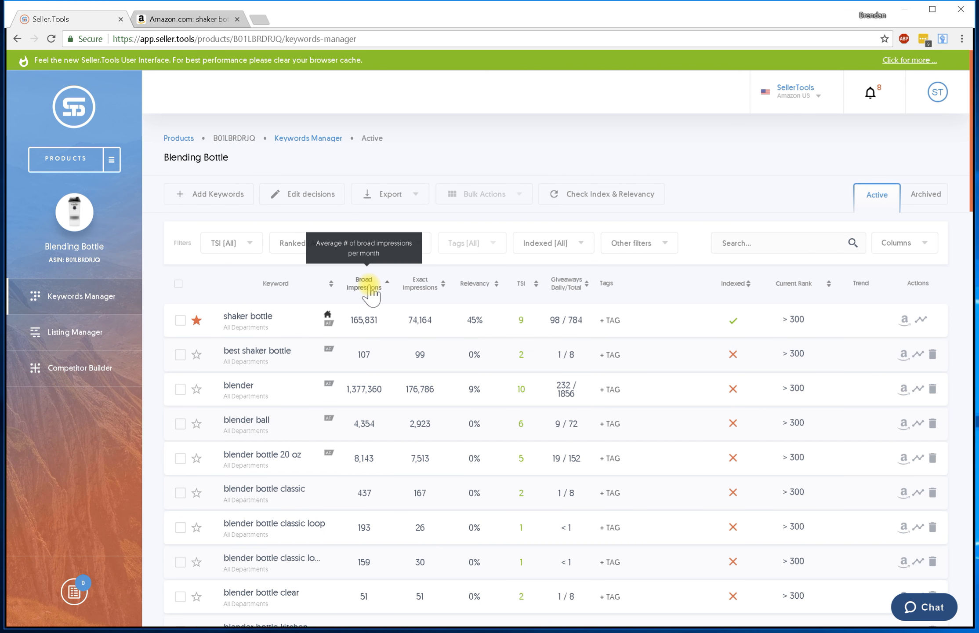
click(368, 287)
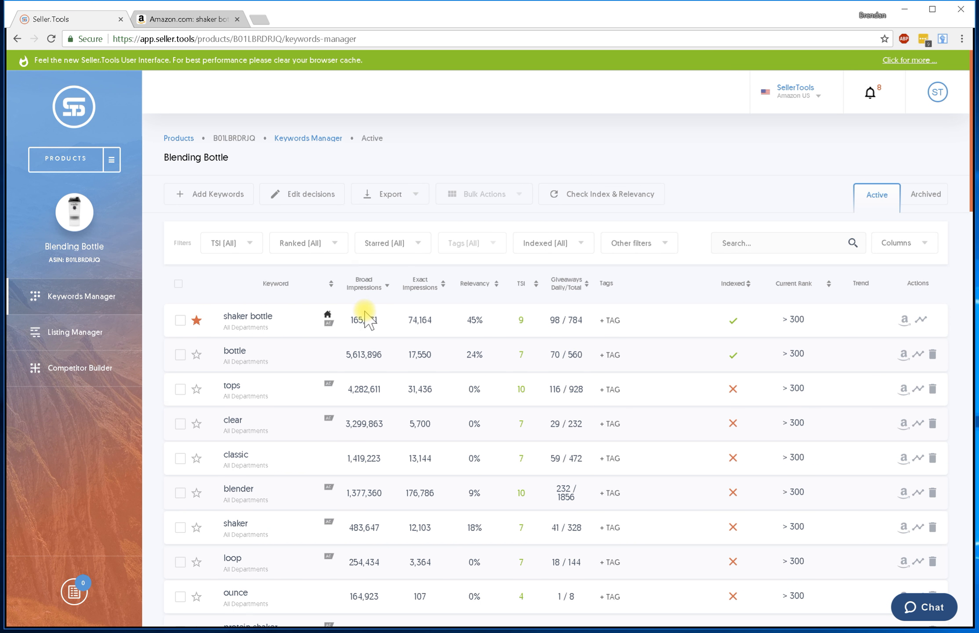
- Archive the single-word keywords bottle, tops, clear, classic, blender, shaker, loop and ounce
scroll(368, 320, down, 3)
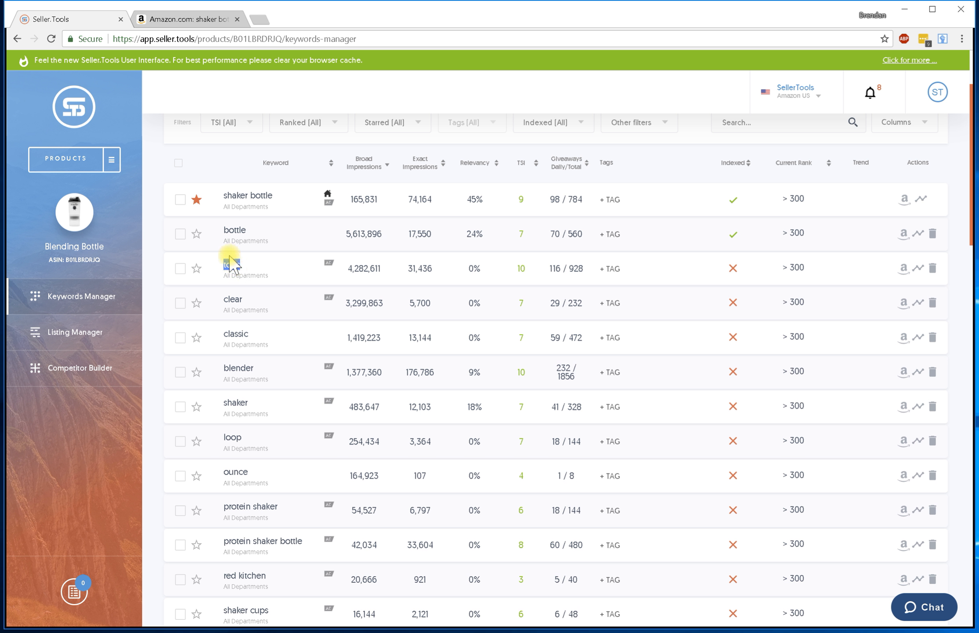
click(237, 300)
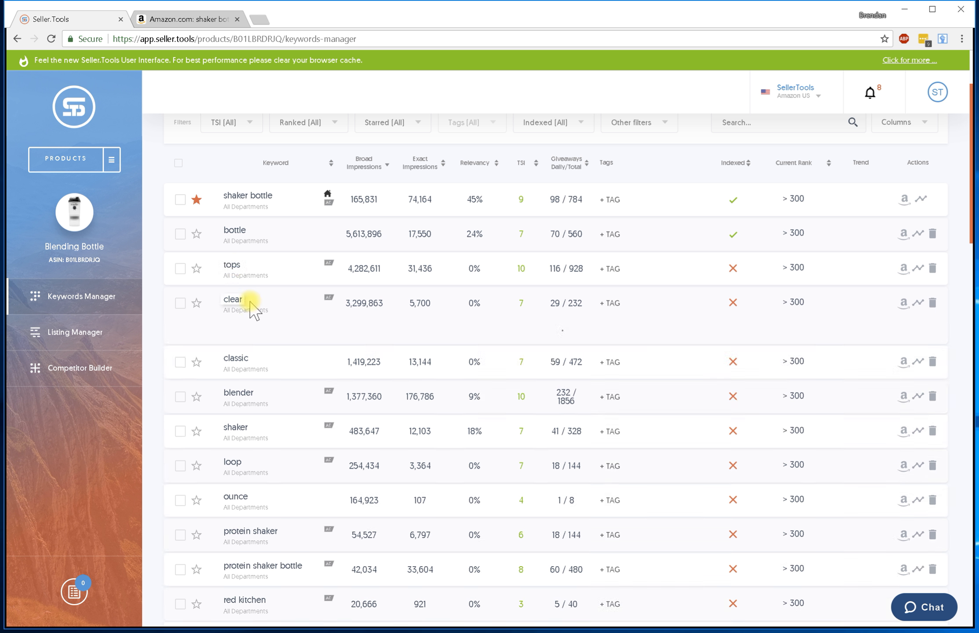
click(237, 298)
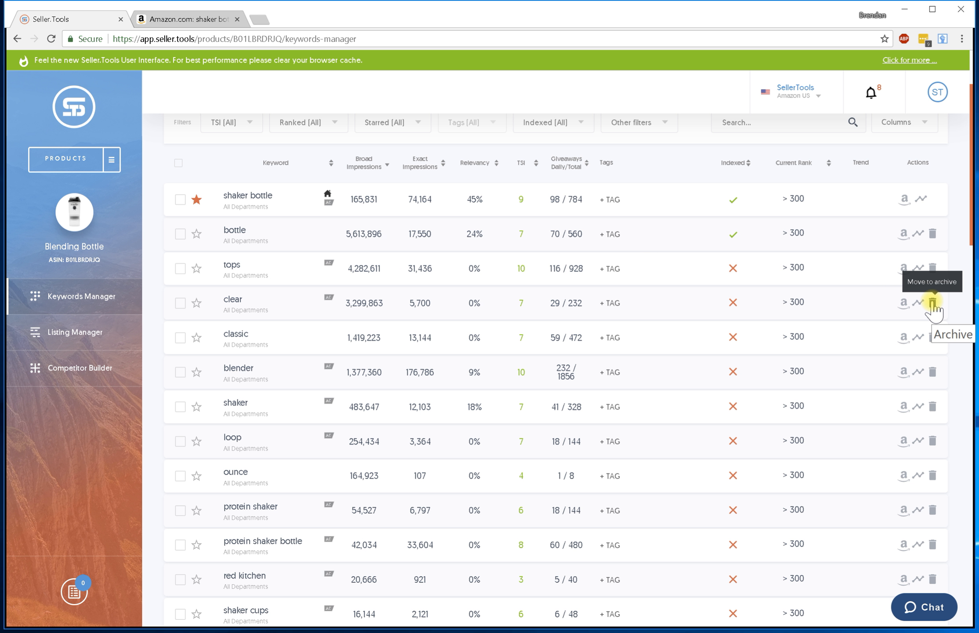
click(933, 235)
click(933, 268)
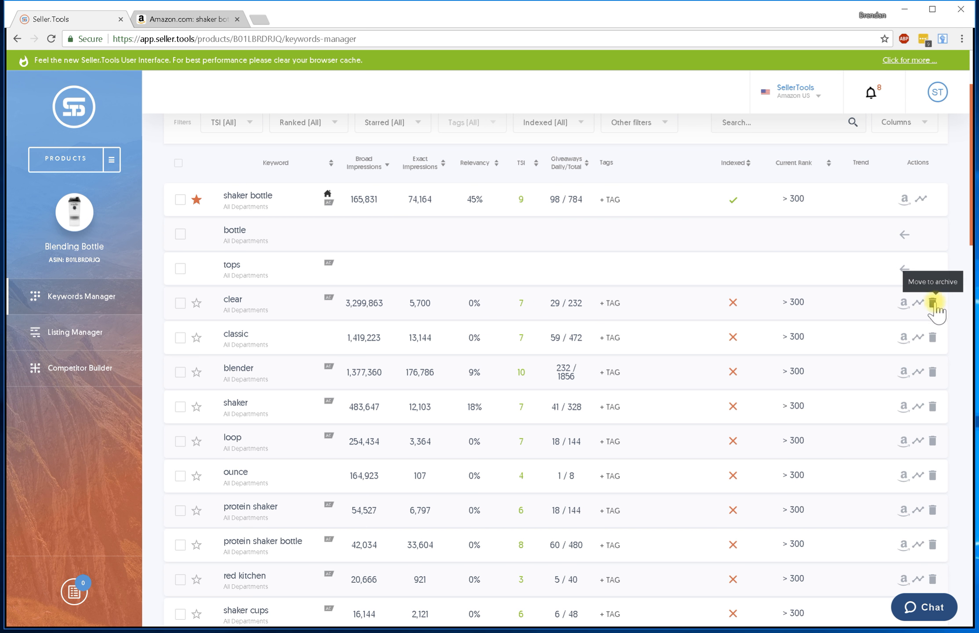
click(932, 302)
click(932, 337)
click(932, 371)
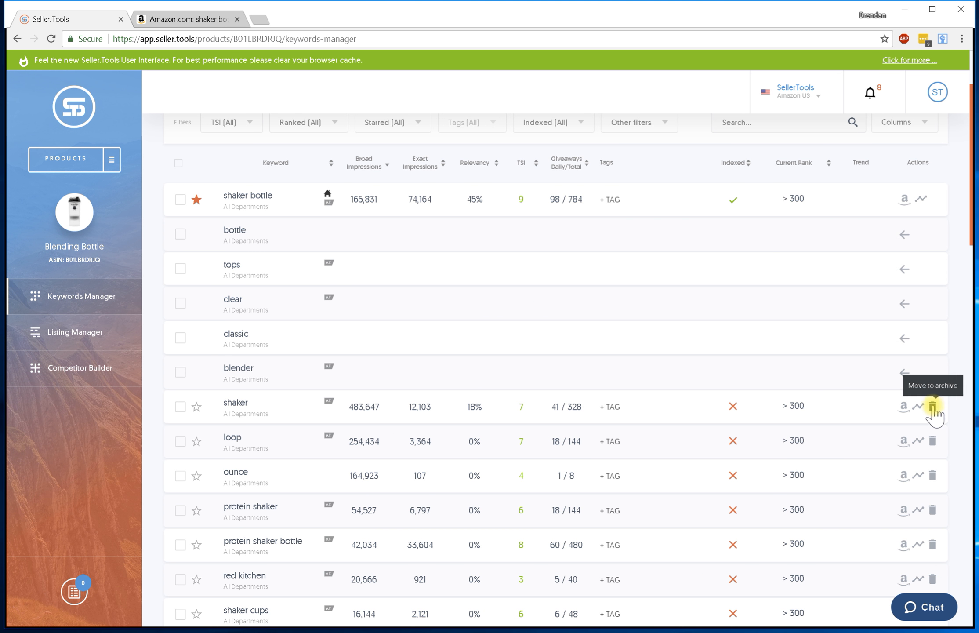
click(932, 406)
click(932, 440)
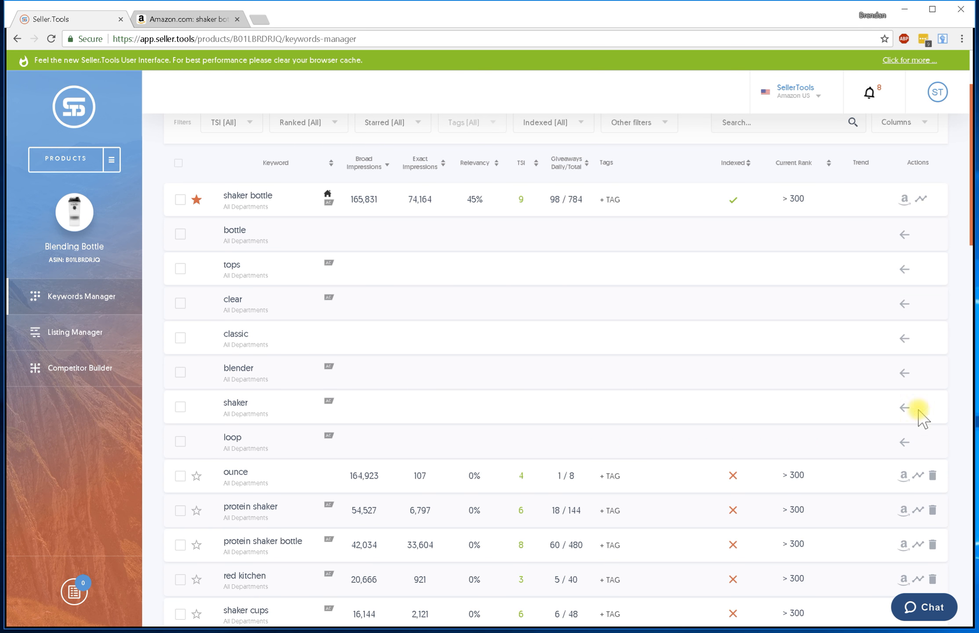
scroll(920, 409, down, 5)
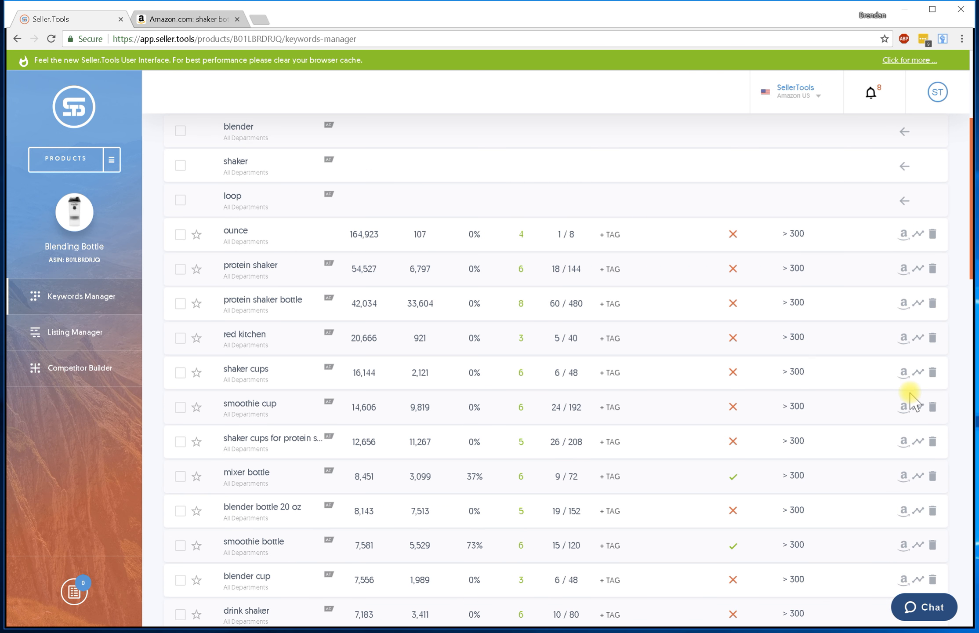
click(932, 234)
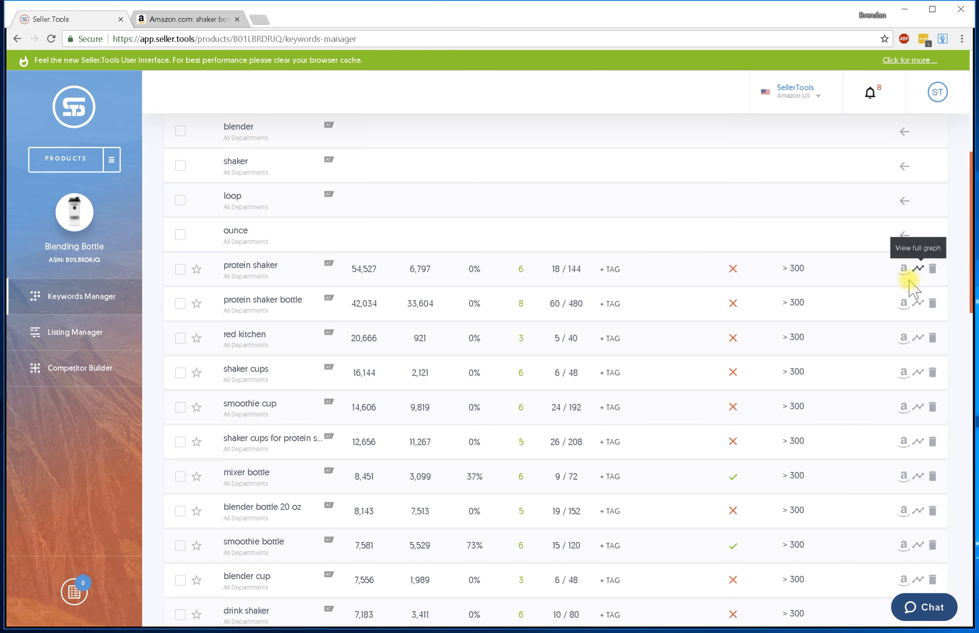
- Review the archived keywords, including the newly archived single-word terms
scroll(908, 286, up, 8)
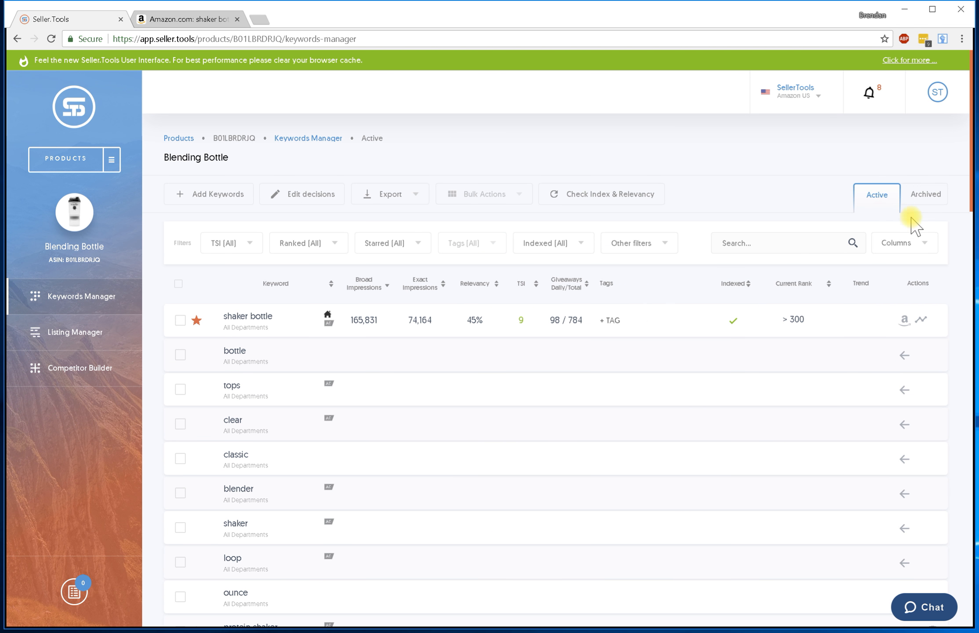
click(926, 194)
scroll(498, 350, down, 5)
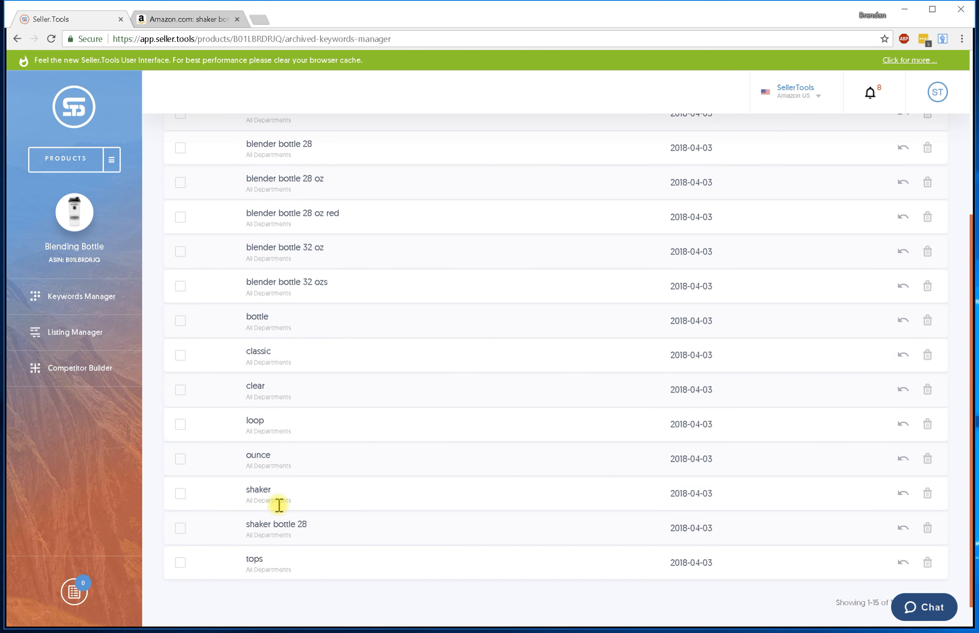
scroll(351, 462, up, 5)
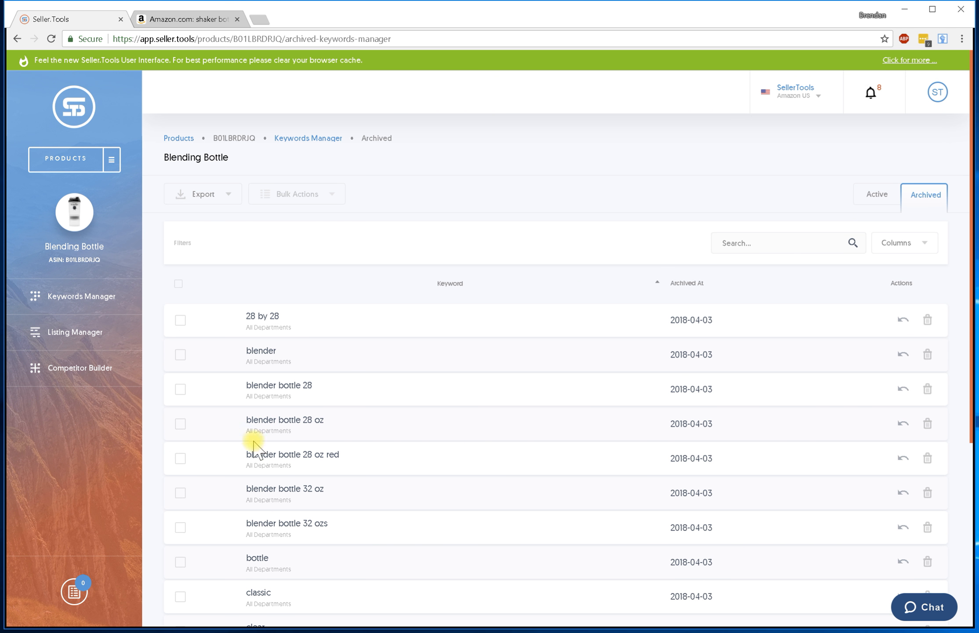
- Copy the phrase blender bottle 28 oz from the archived keywords and return to the active keywords
drag(325, 421, 247, 422)
key(ctrl+c)
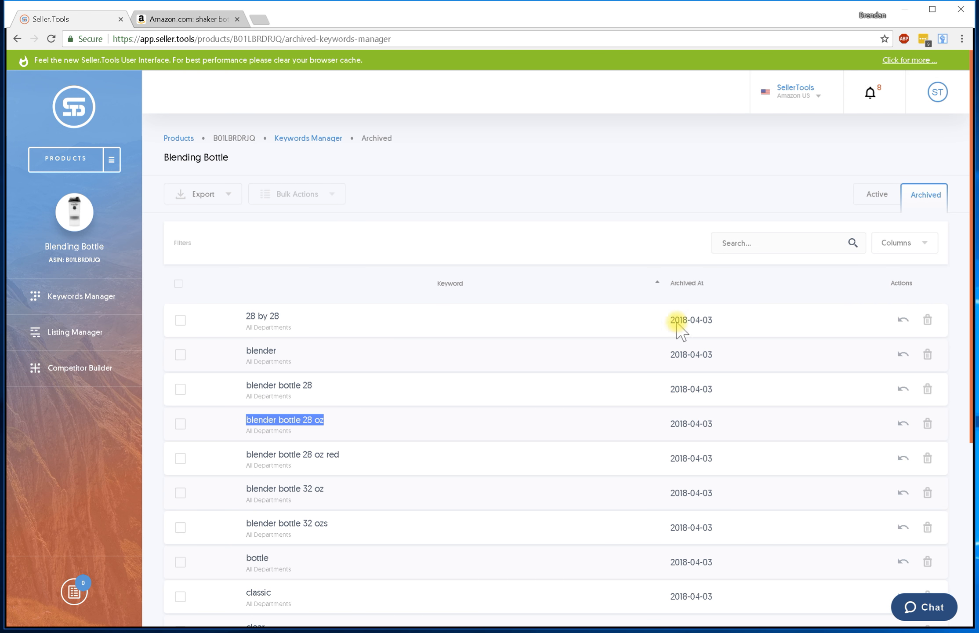
click(866, 196)
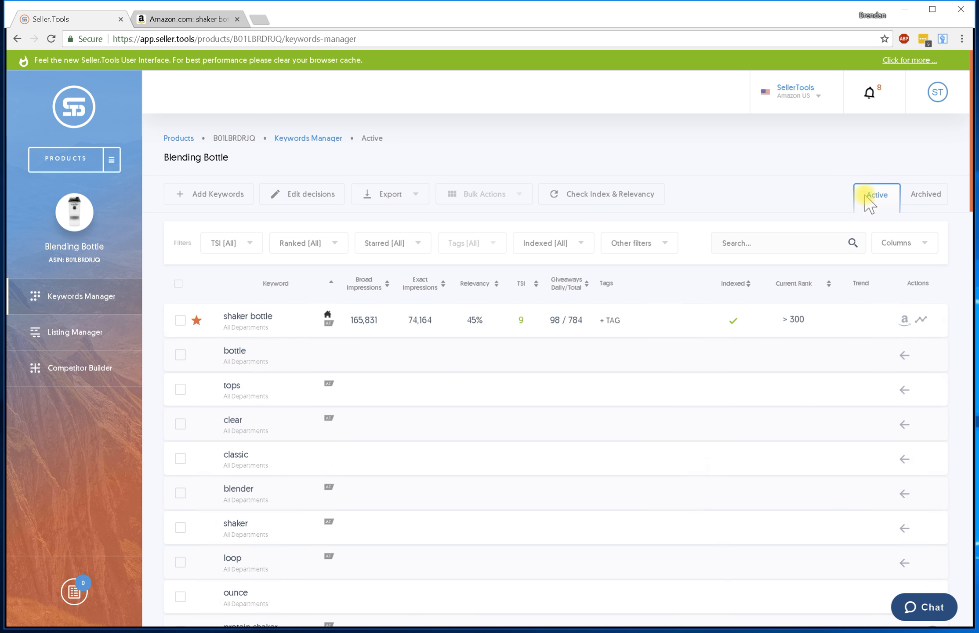
- Search the active keywords for blender bottle ounce
click(780, 242)
key(ctrl+v)
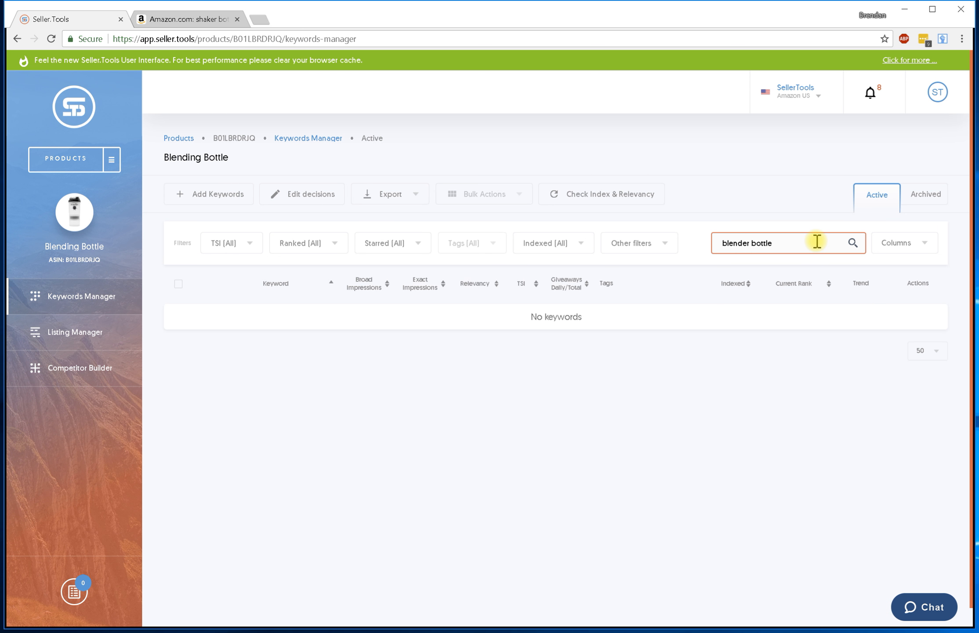
text(ounce)
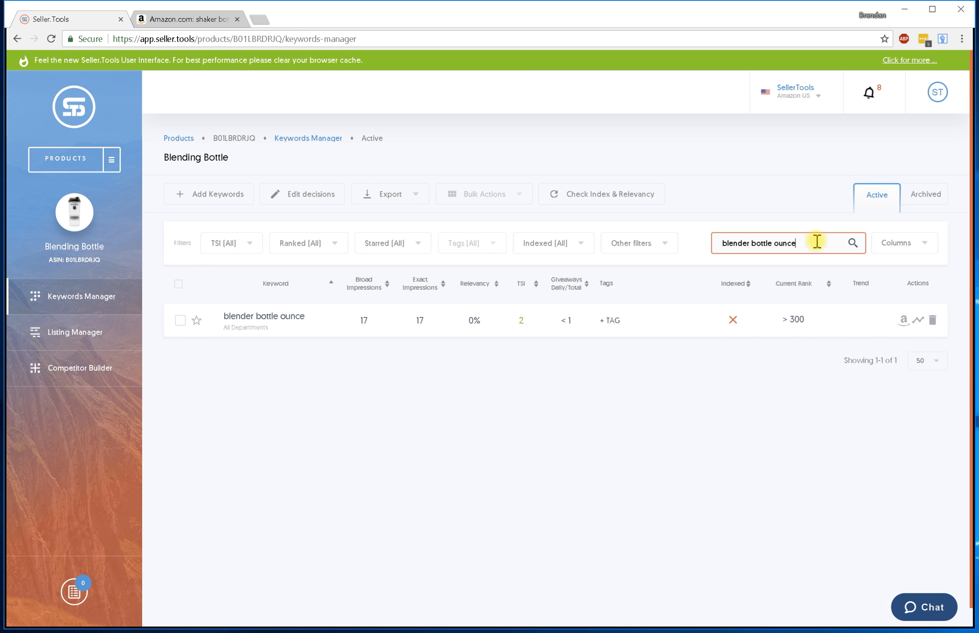
triple_click(817, 241)
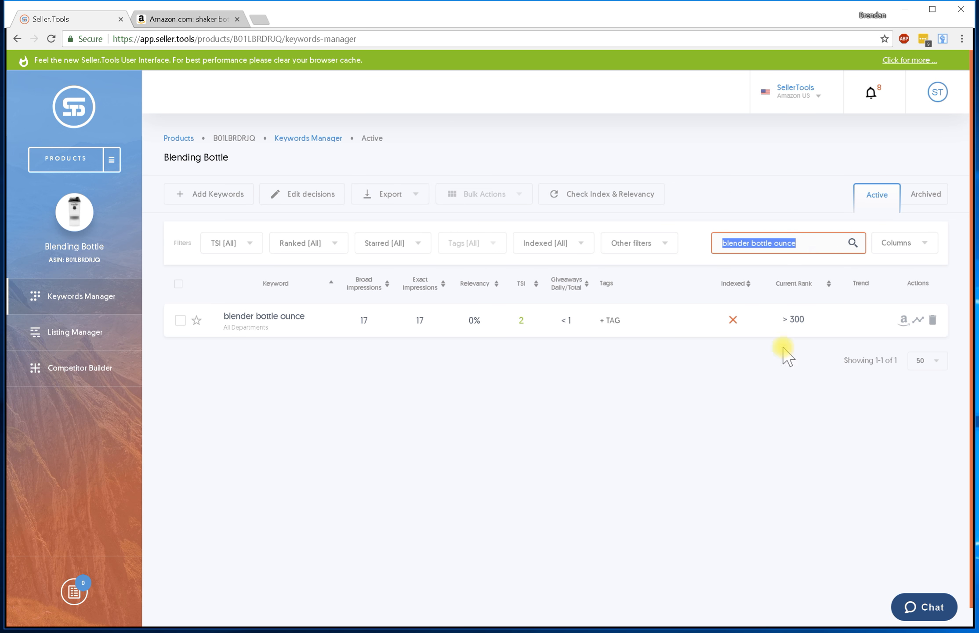
- Extend the active keyword search to blender bottle ounce 2 and copy the full phrase
click(816, 245)
text(2)
triple_click(817, 246)
key(ctrl+c)
click(798, 426)
- Start adding keywords manually and enter the copied phrase blender bottle ounce 2
click(205, 196)
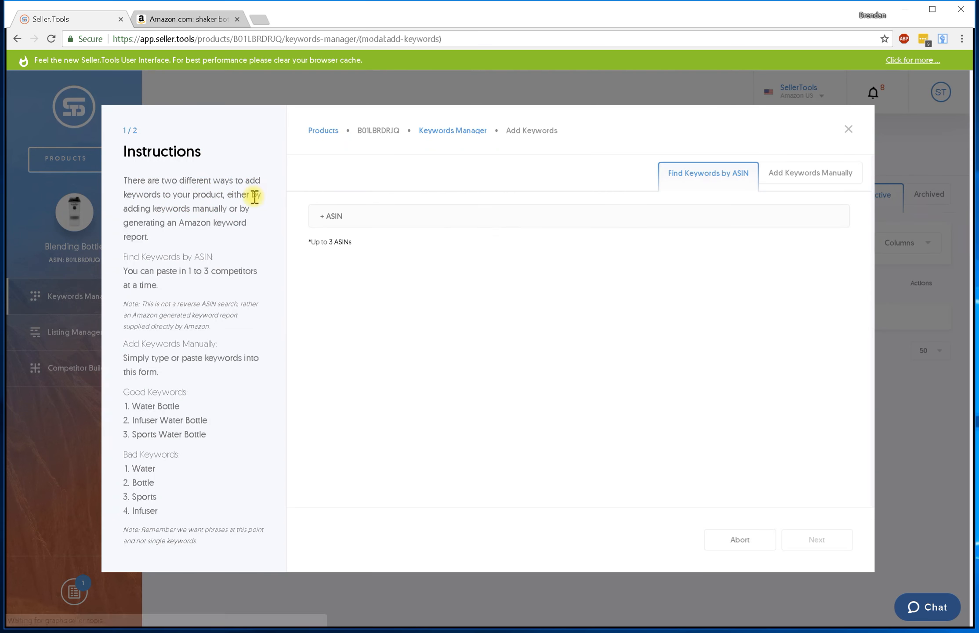
click(803, 175)
click(595, 326)
key(ctrl+v)
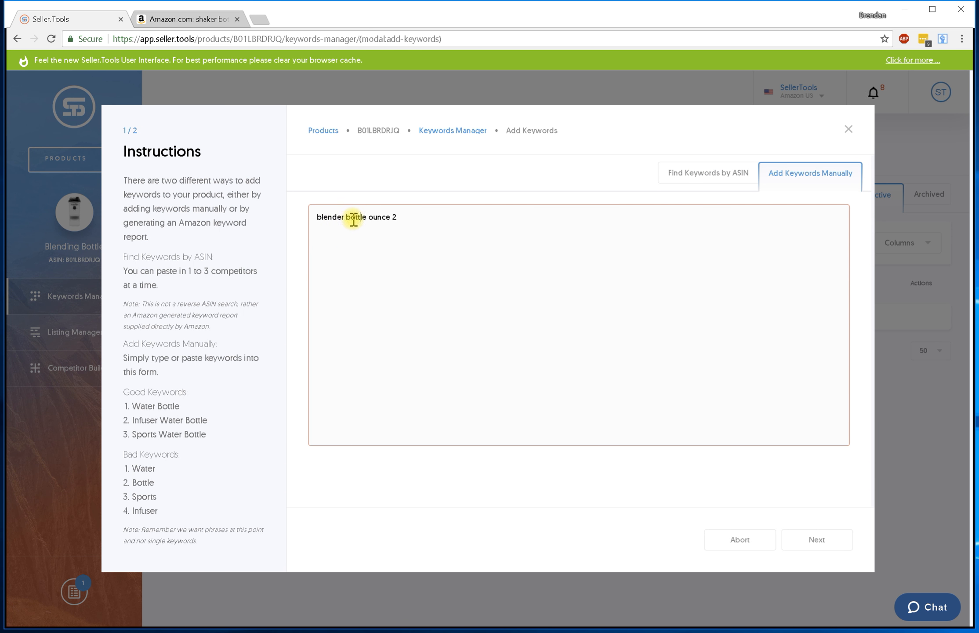
drag(352, 217, 388, 218)
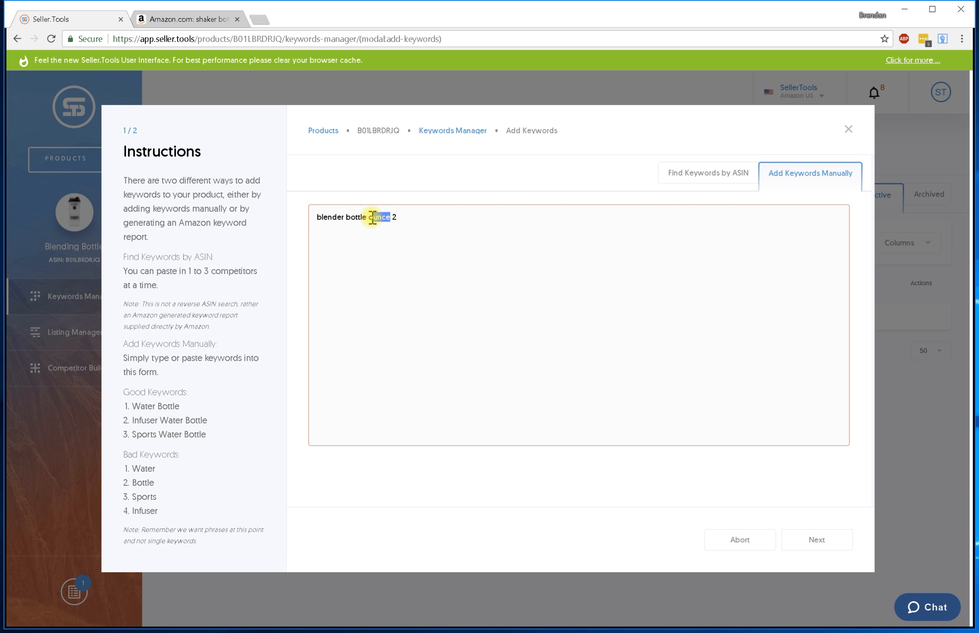
click(391, 217)
drag(392, 217, 351, 214)
click(350, 215)
- Continue to keyword filtering, mark the undecided word 2 as relevant and finish adding the phrase
click(827, 541)
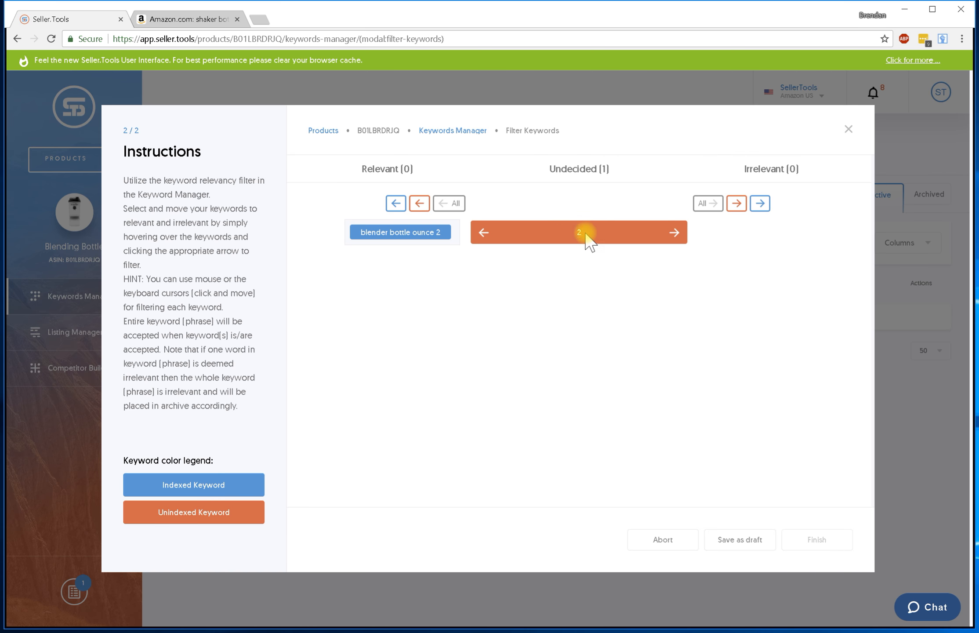
click(484, 233)
click(835, 545)
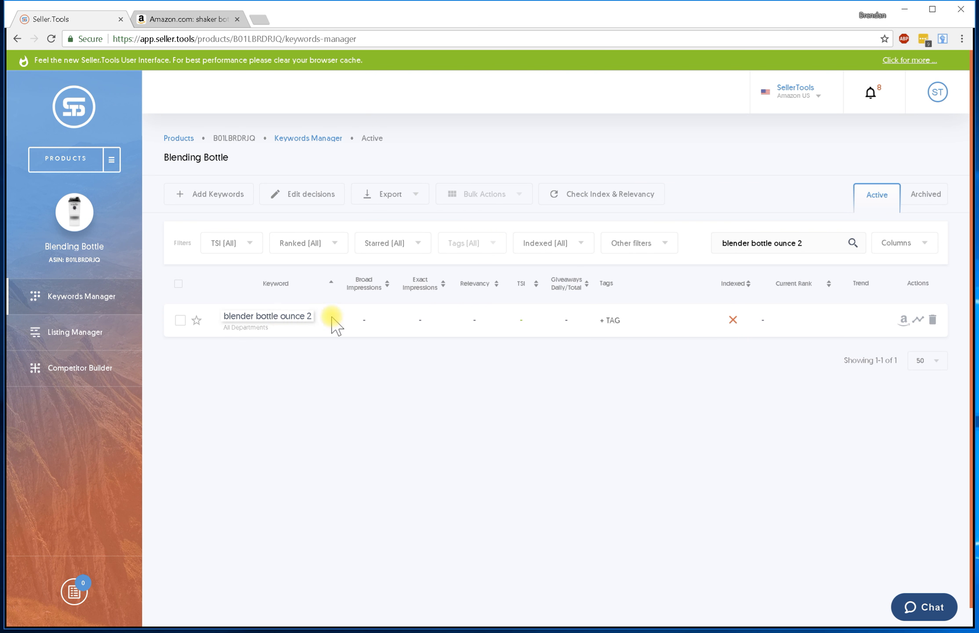
- Check the archived keywords for ounce and the blender bottle phrases, and return to the active keywords
click(926, 206)
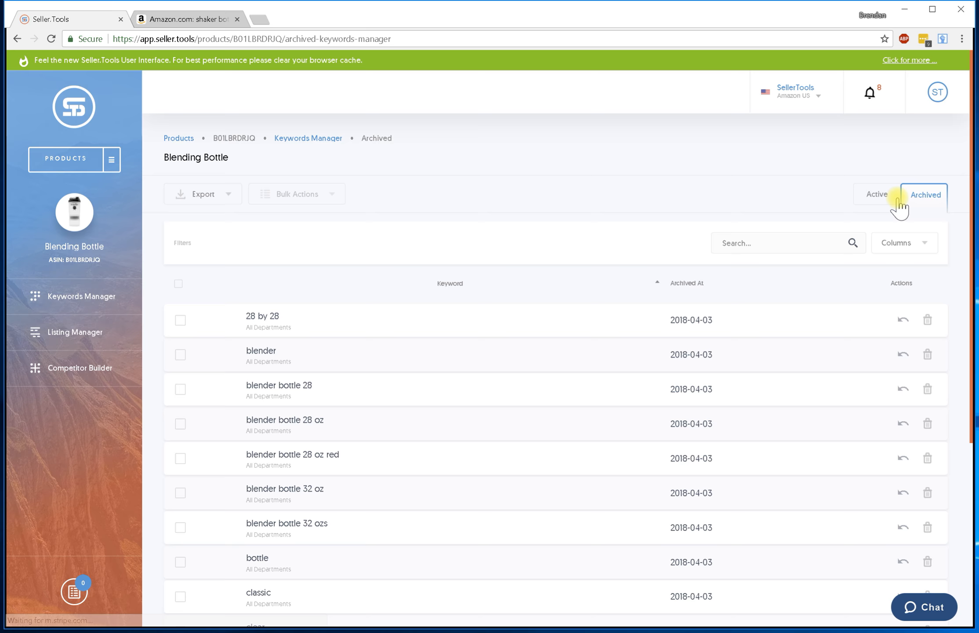
scroll(704, 262, down, 5)
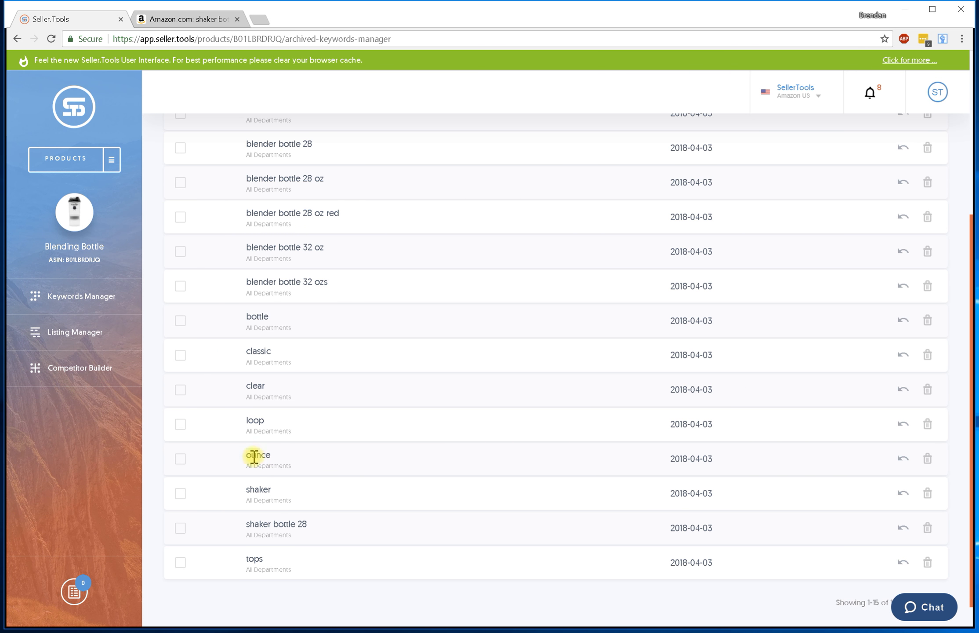
scroll(276, 459, up, 1)
scroll(276, 459, up, 5)
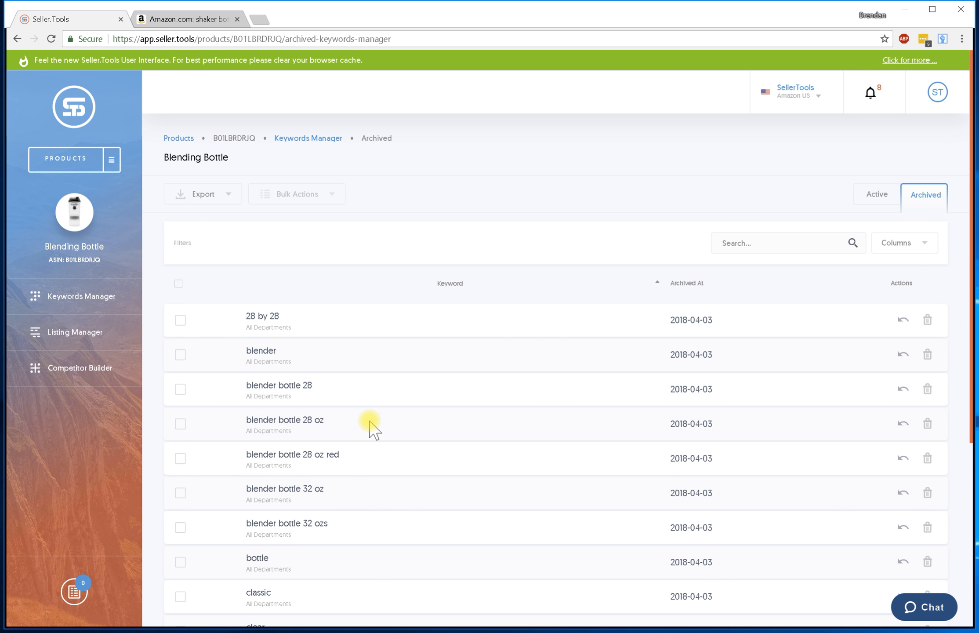
click(890, 194)
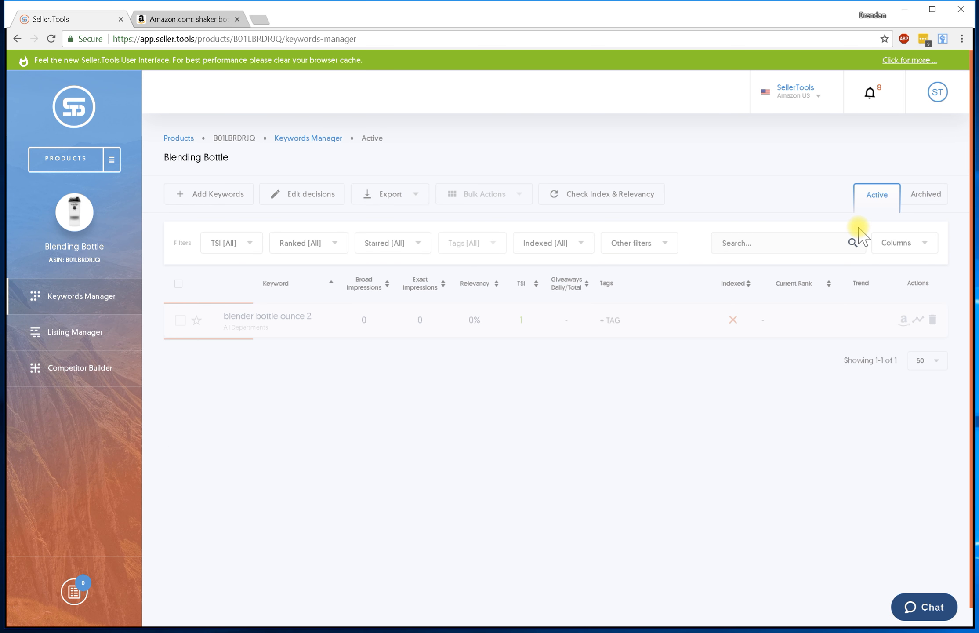